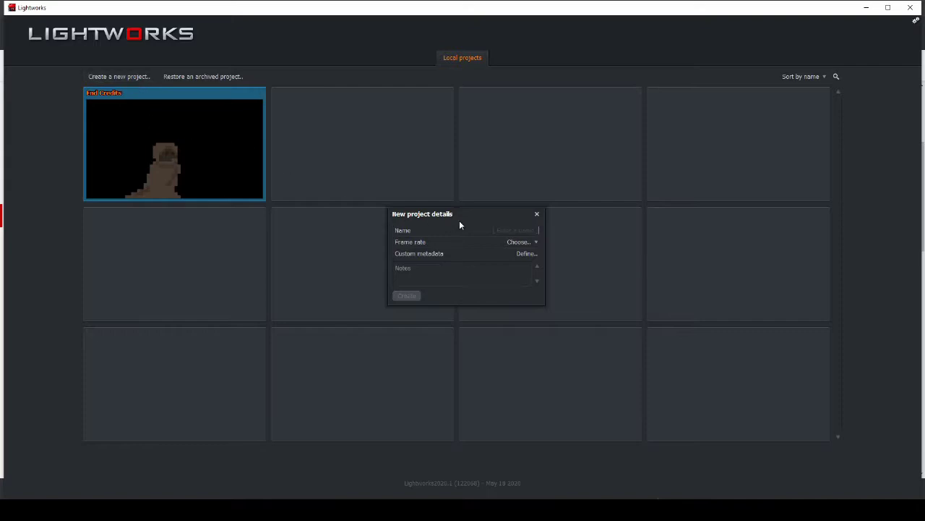
- Create a new project named r6 and choose its frame rate
text(6)
click(518, 242)
click(524, 264)
click(407, 297)
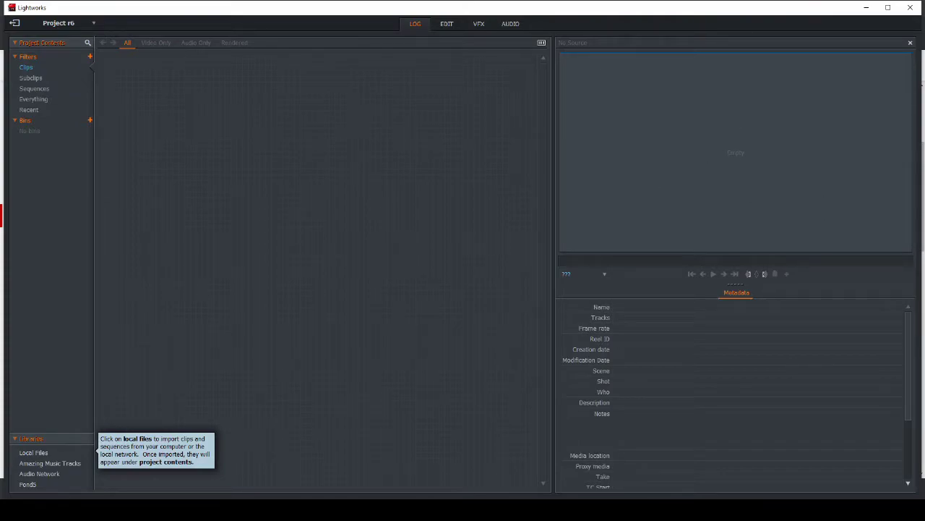
- Import the 4.50 GB MP4 recording from the Social Videos folder into the project's clips
key(alt+Tab)
drag(584, 192, 70, 288)
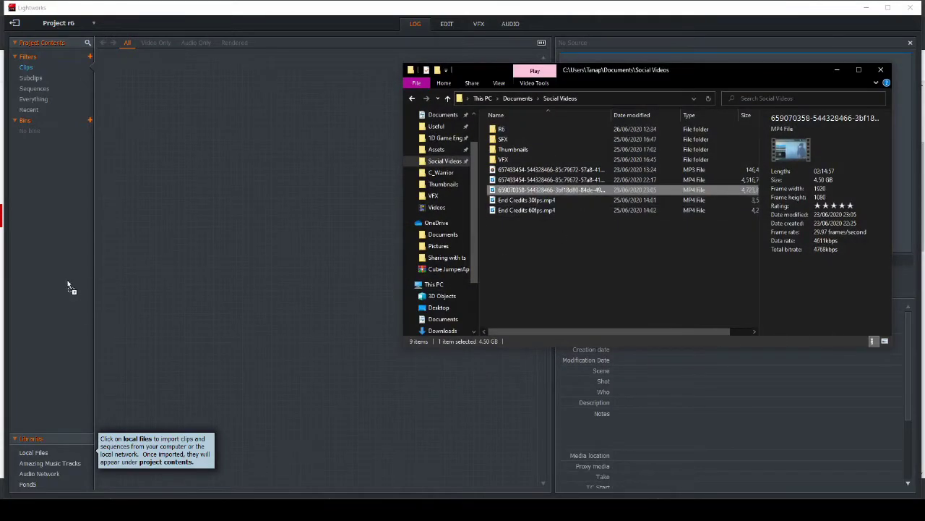
drag(54, 444, 197, 269)
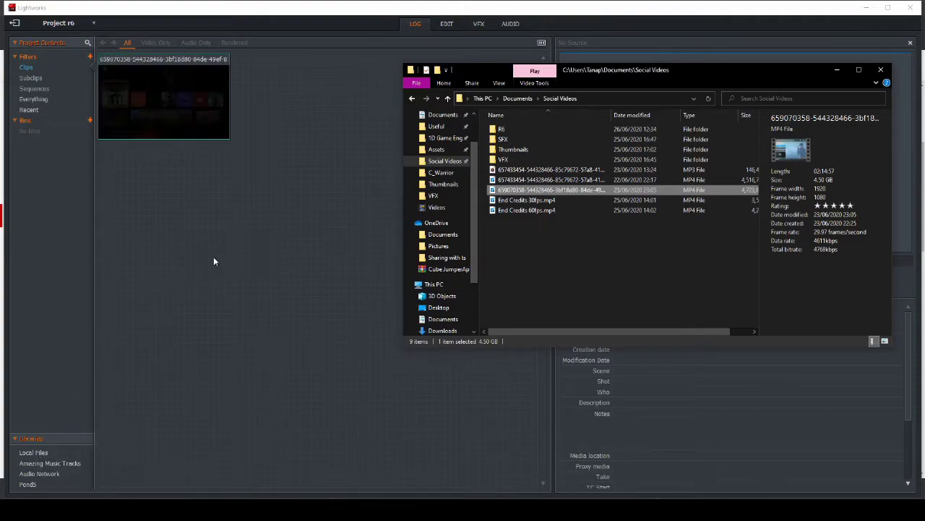
- Switch to the editing workspace and place the imported clip at the start of the sequence's timeline
click(446, 24)
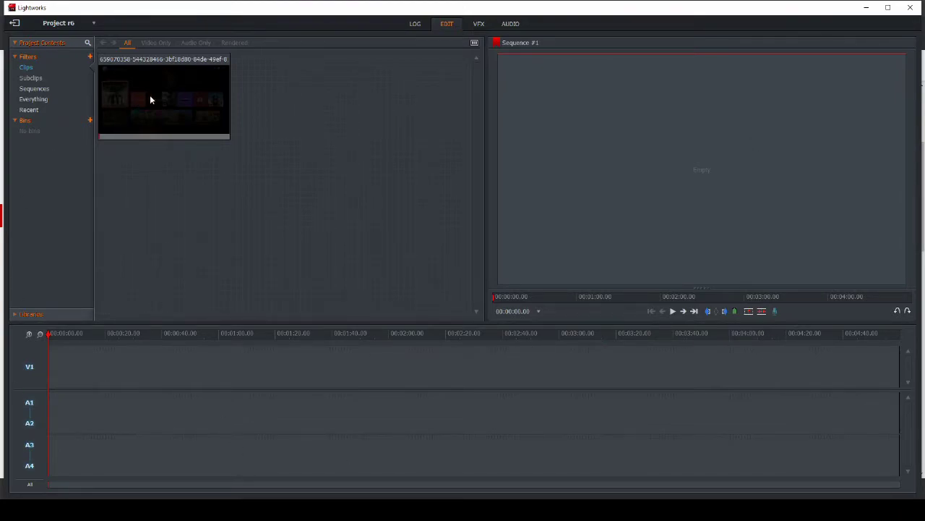
drag(155, 94, 54, 377)
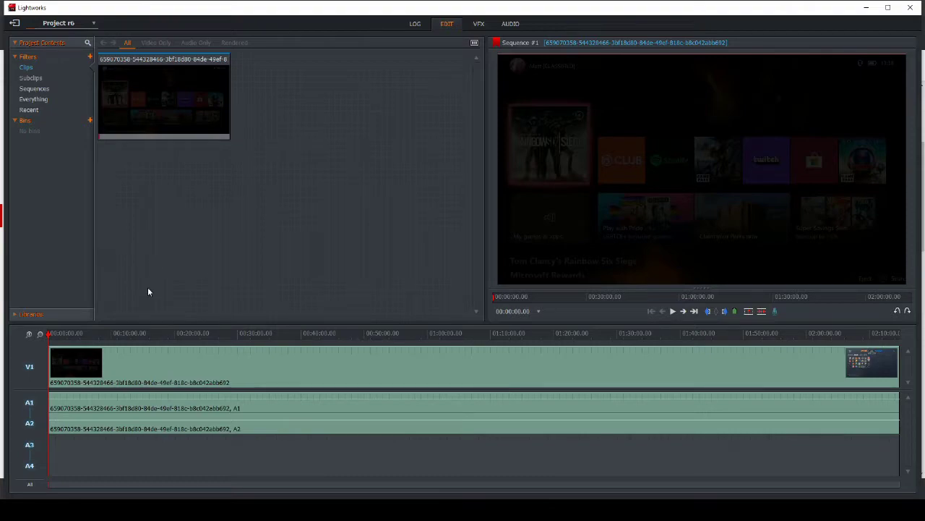
- Split the clip on the timeline at about 00:08:50 and again at about 00:14:38
drag(62, 334, 105, 341)
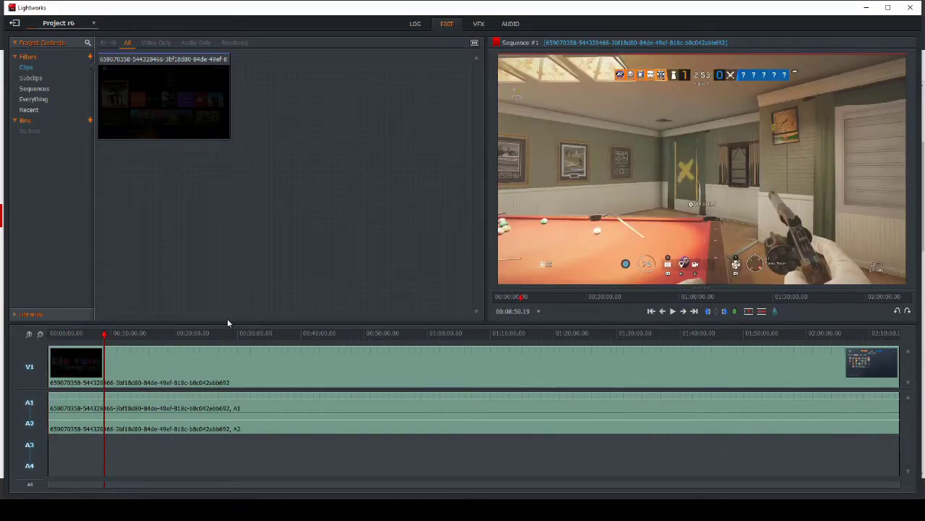
key(c)
click(135, 334)
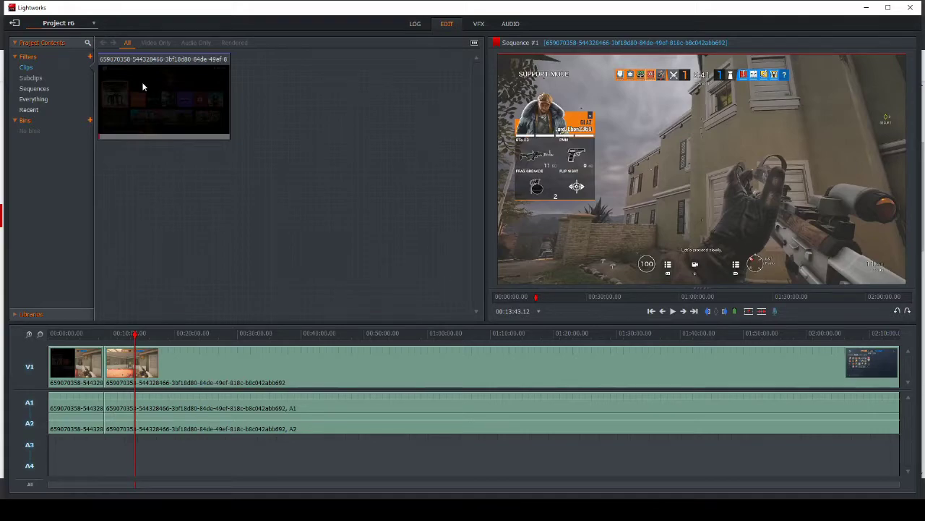
click(152, 337)
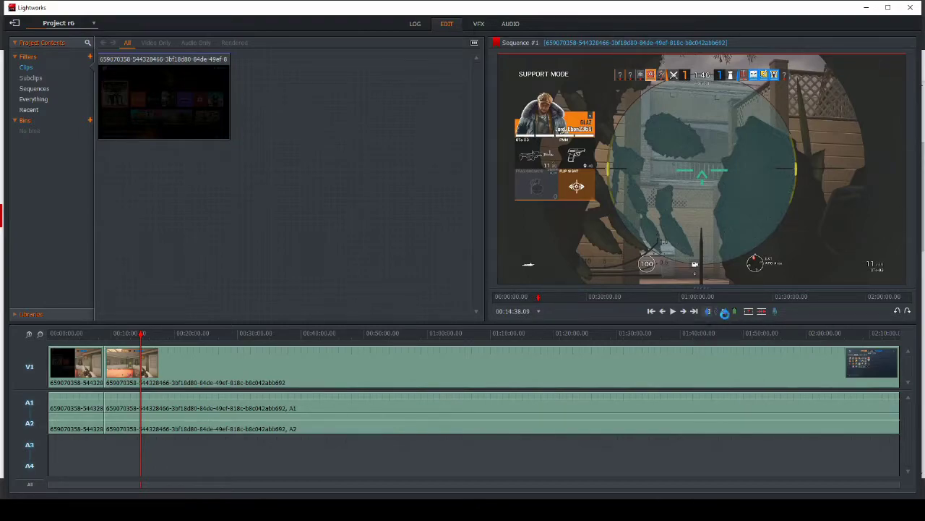
click(749, 315)
- Mark a section of the sequence from about 00:18:59 to about 00:44:13
drag(161, 335, 168, 336)
key(i)
drag(168, 337, 328, 337)
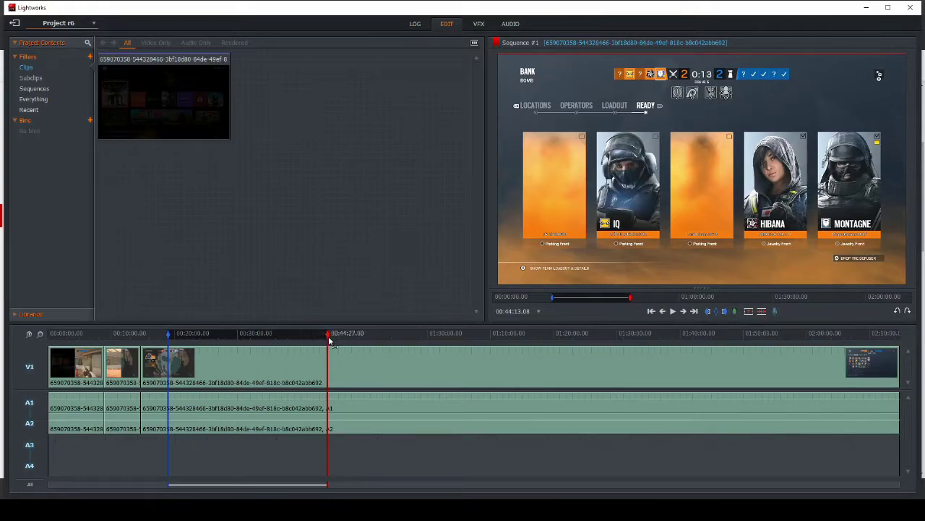
key(o)
- Try to delete the marked section together with its gap, and undo the deletion
click(668, 297)
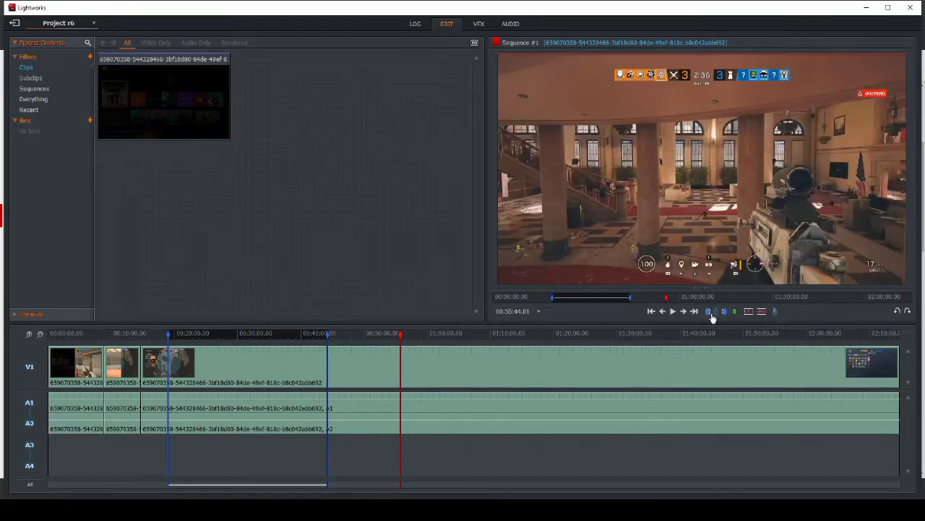
click(763, 312)
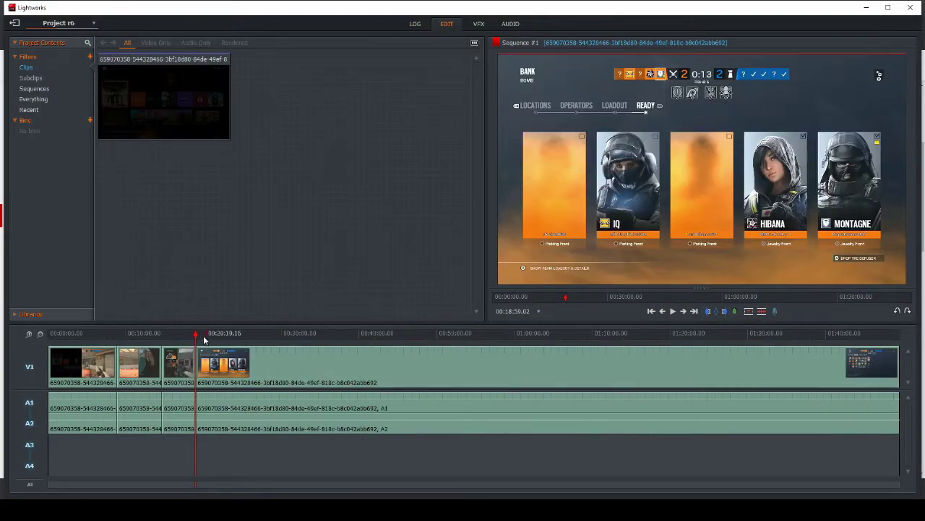
key(ctrl+z)
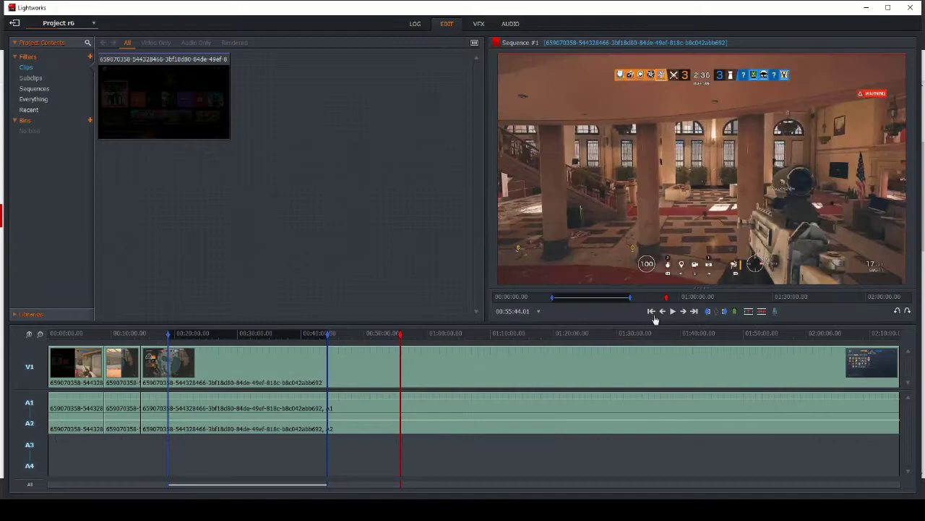
- Remove the marked section leaving an empty space, and close the resulting gap
click(749, 311)
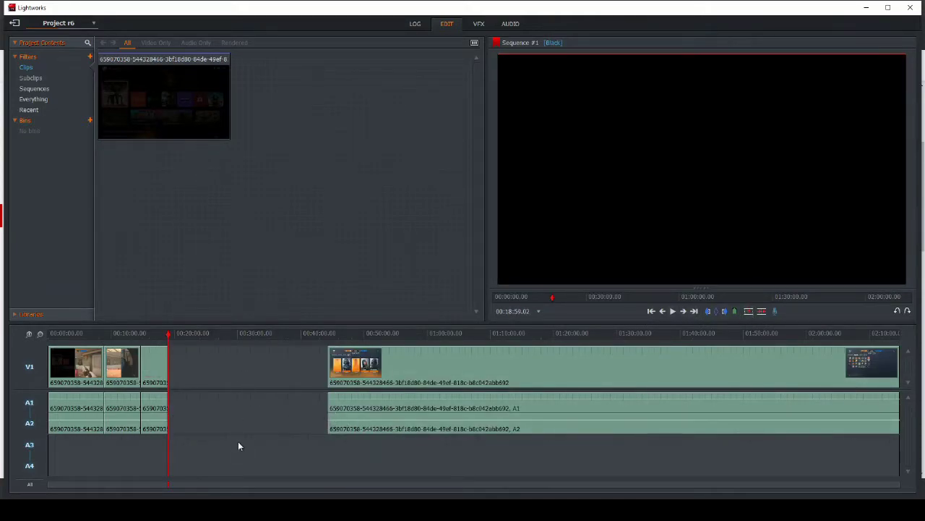
right_click(258, 365)
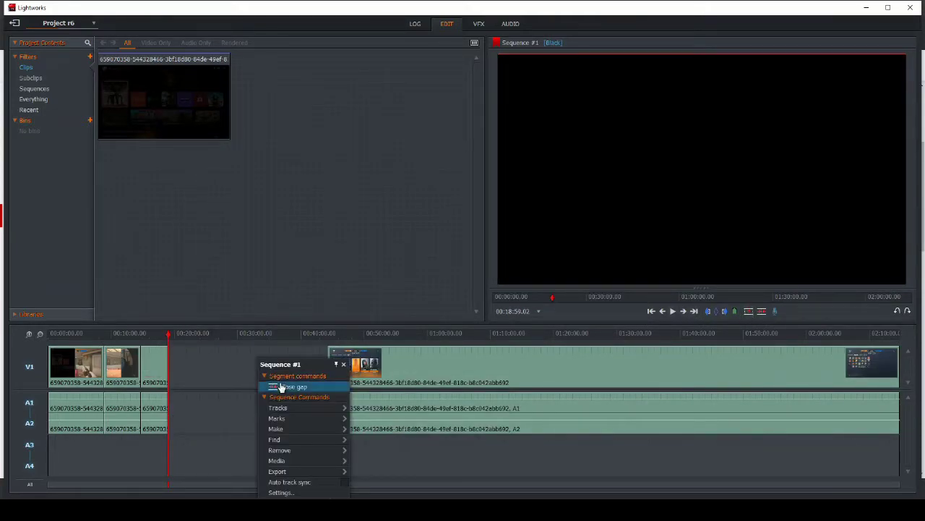
click(279, 385)
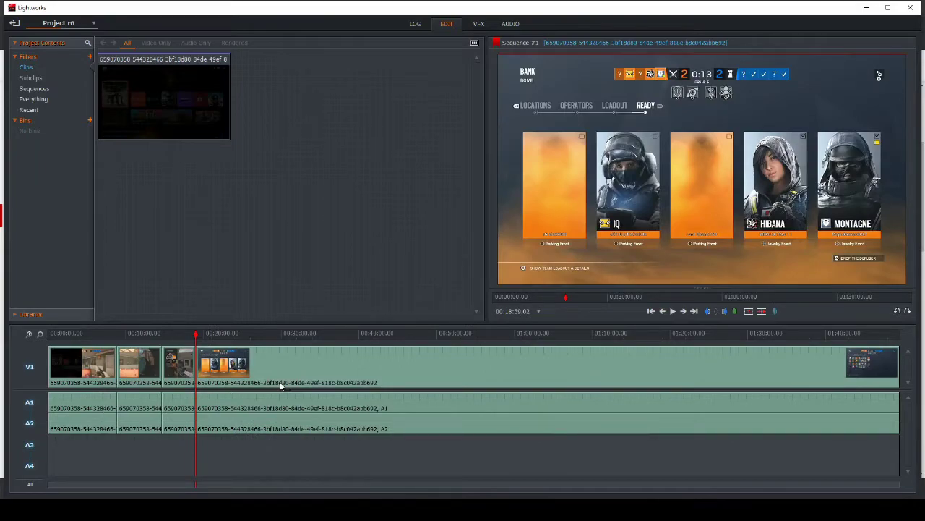
click(268, 372)
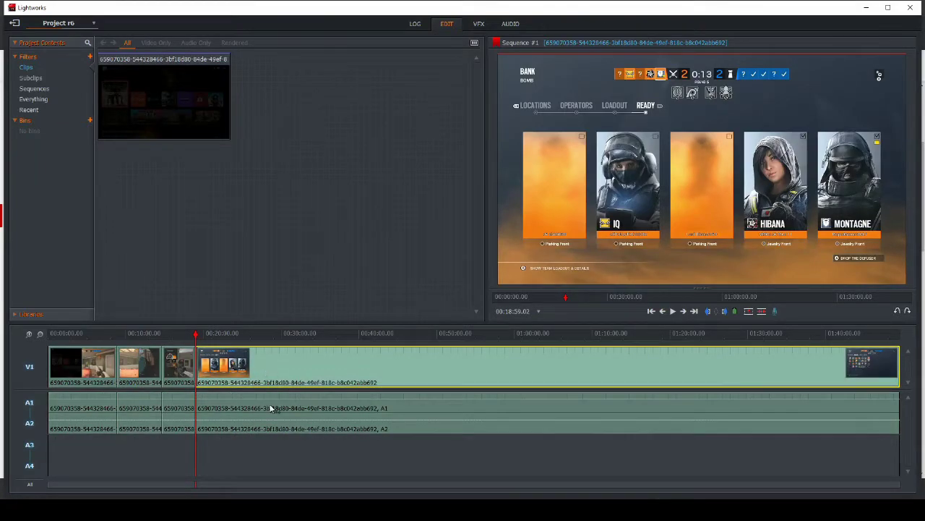
right_click(291, 371)
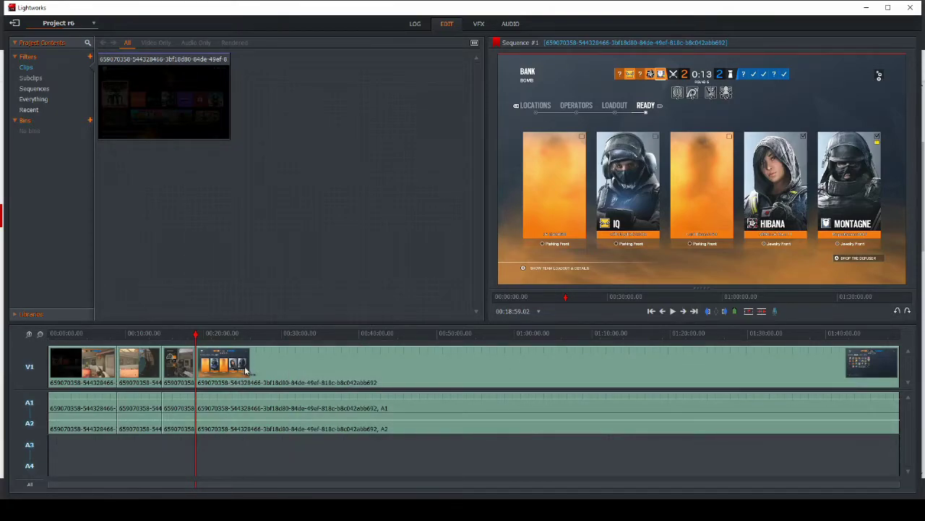
drag(246, 370, 273, 370)
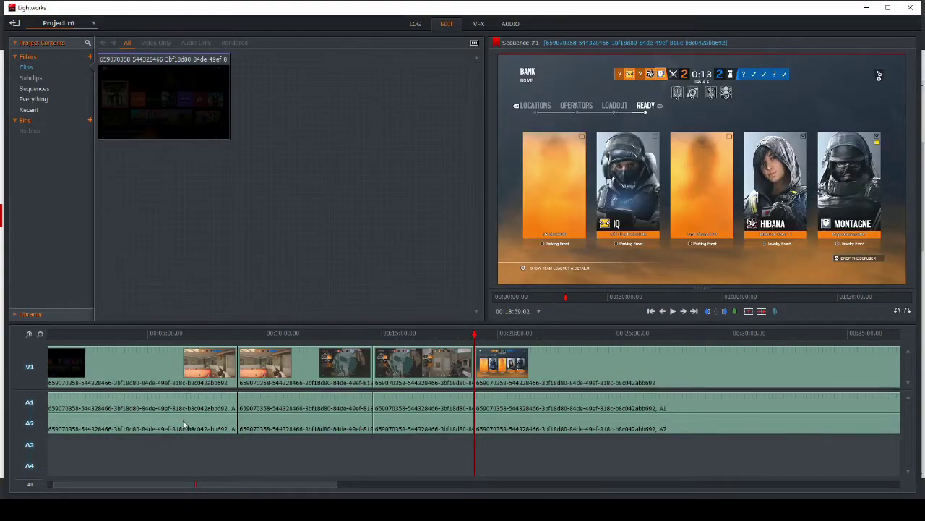
- Check the project's active background tasks
click(92, 22)
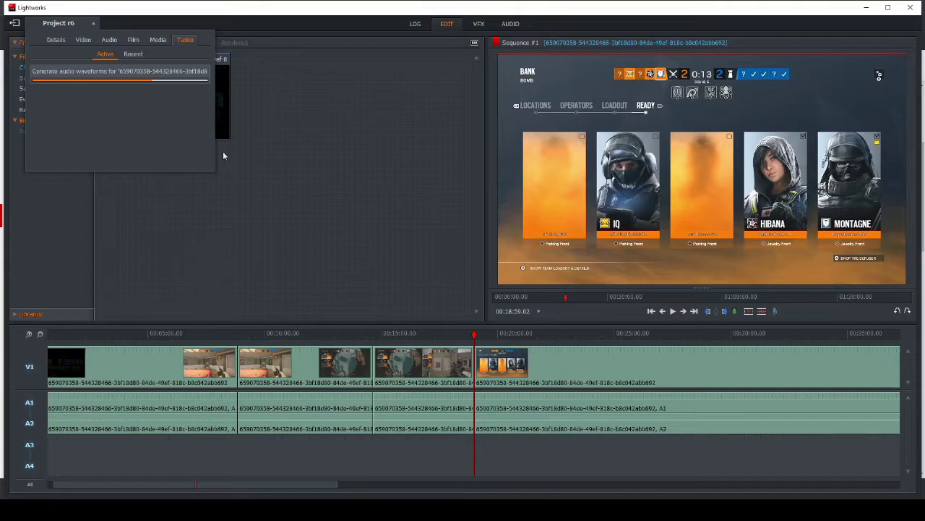
click(92, 23)
click(173, 366)
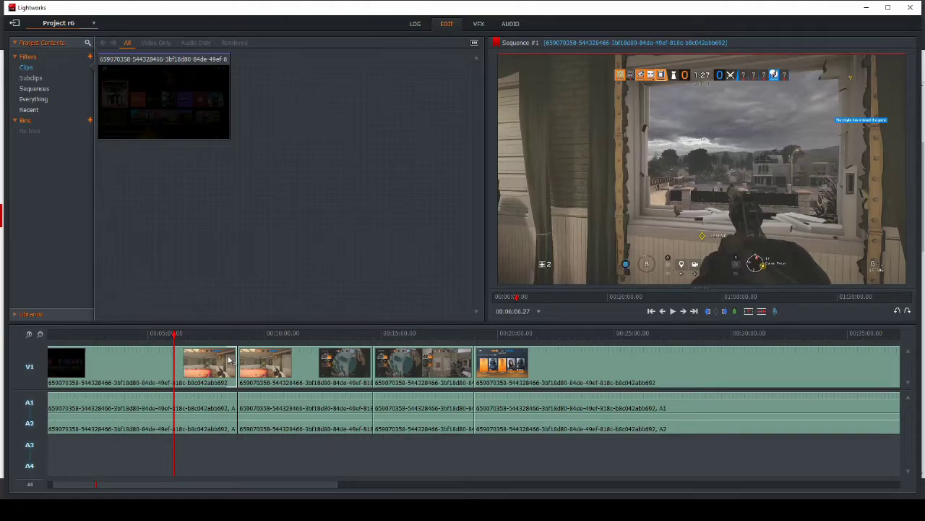
click(232, 362)
mouse_move(235, 374)
mouse_down()
mouse_move(302, 372)
mouse_move(196, 372)
mouse_move(266, 362)
mouse_move(125, 354)
mouse_move(291, 373)
mouse_move(186, 370)
mouse_move(331, 376)
mouse_move(213, 368)
mouse_move(316, 370)
mouse_move(247, 380)
mouse_up()
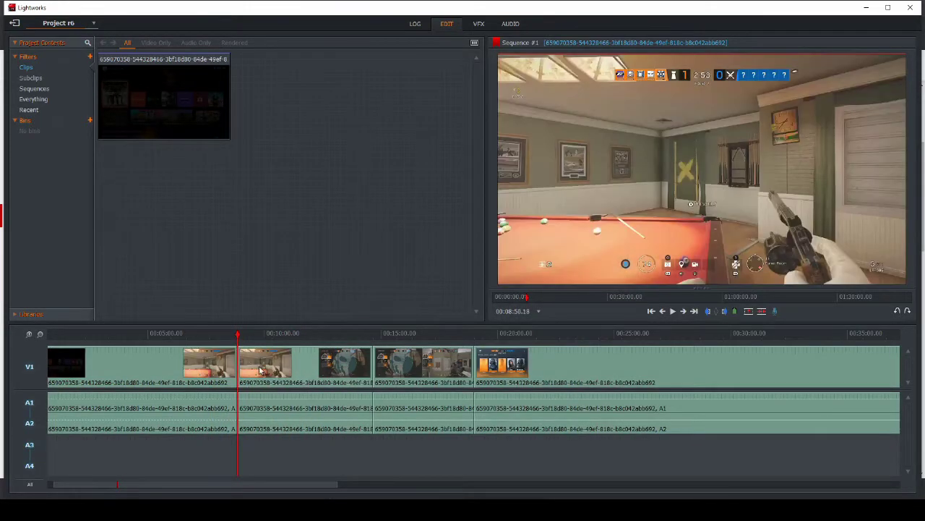
- Delete the second segment from the timeline together with its two audio tracks
drag(303, 451, 284, 367)
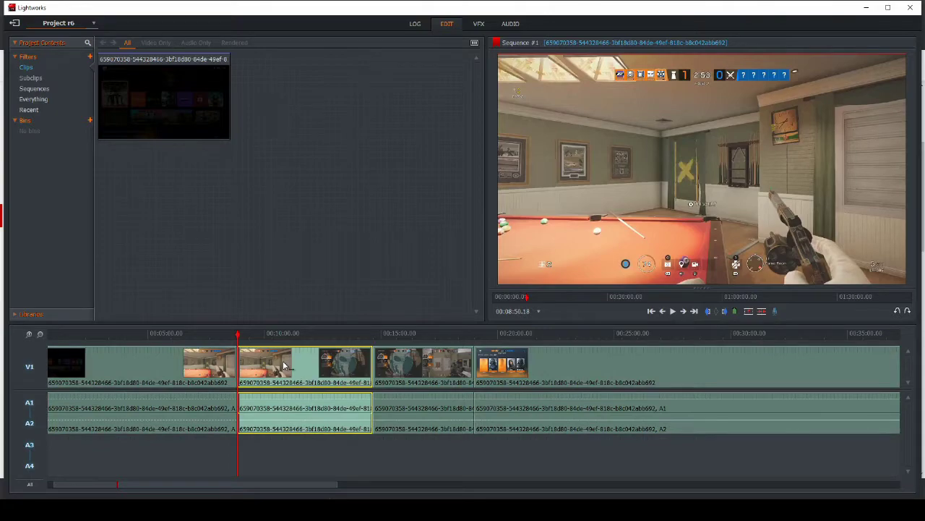
key(Delete)
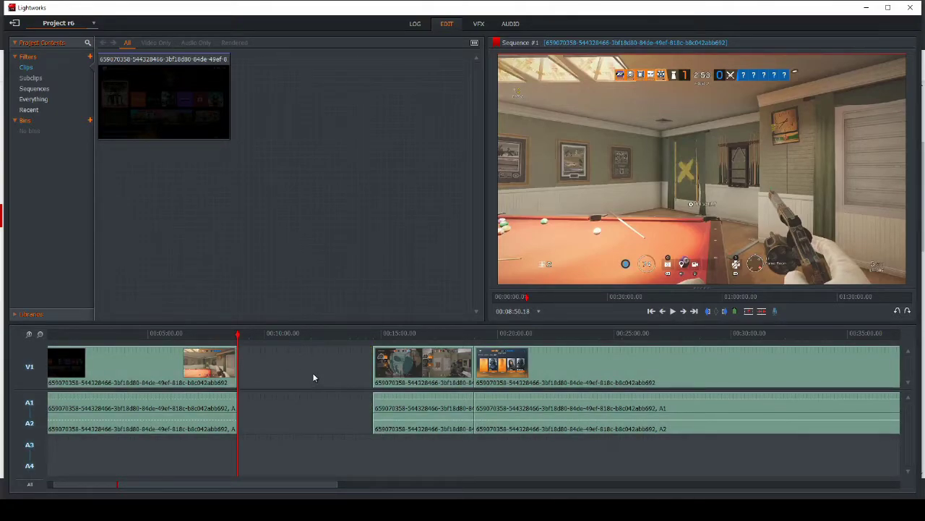
- Try to delete only the video part of the segment after the gap, and undo it
click(443, 368)
right_click(443, 368)
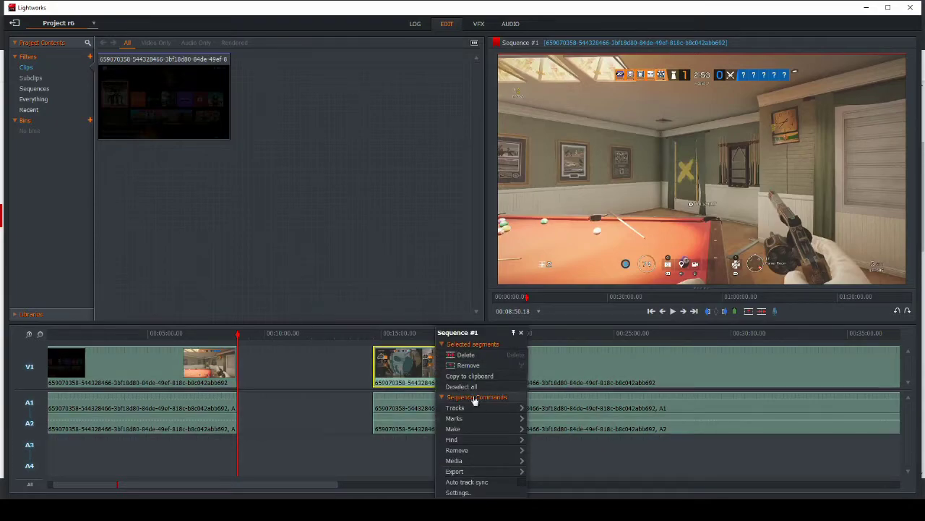
click(392, 453)
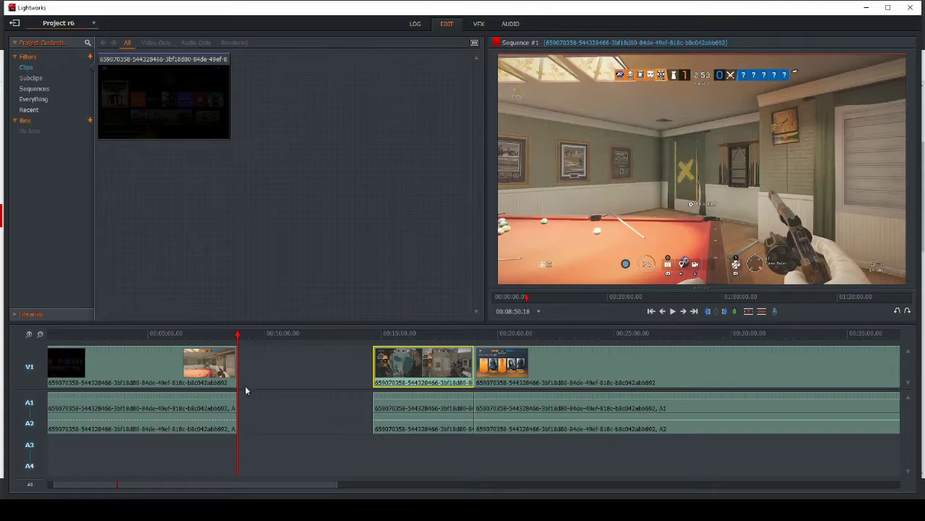
key(Delete)
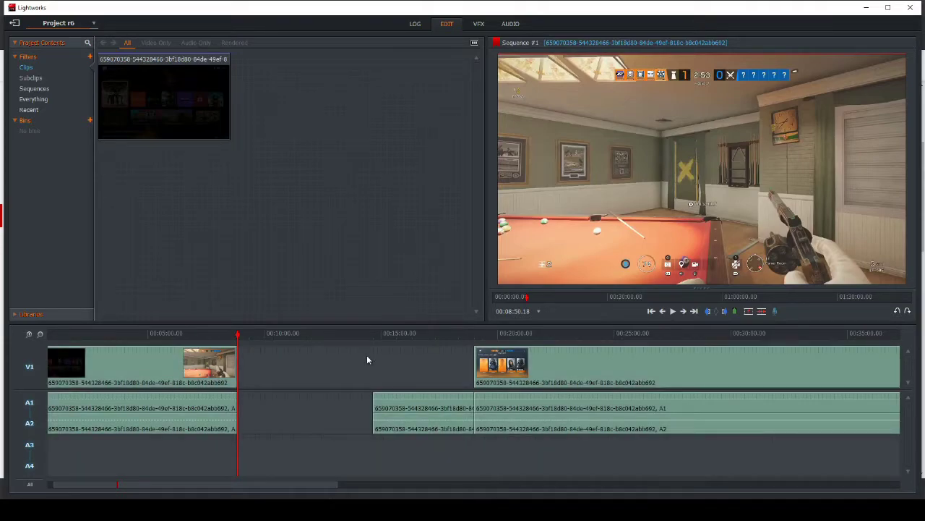
key(ctrl+z)
- Close the gap between the first segment and the segment that follows it on all tracks
drag(541, 461, 397, 375)
click(258, 372)
key(Delete)
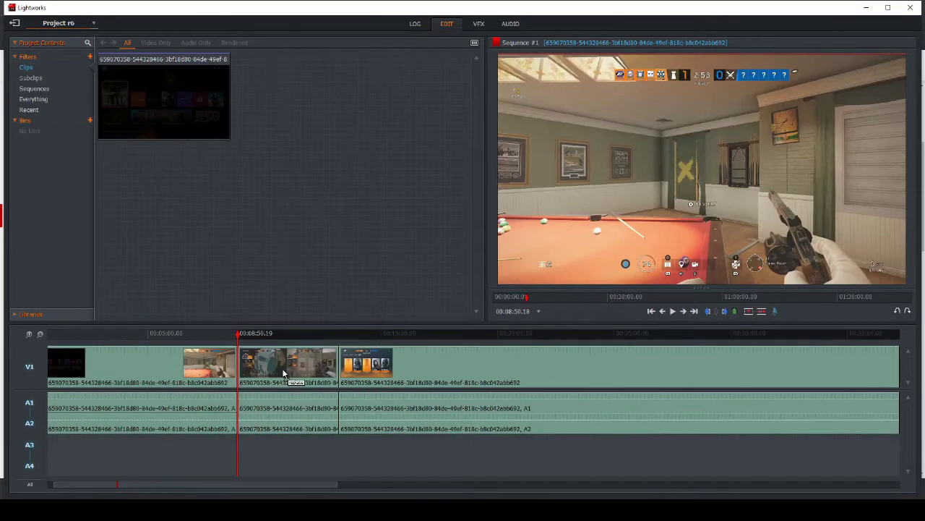
- Add a 3-second Dissolve transition at the video cut between the first and second segments
drag(237, 337, 227, 335)
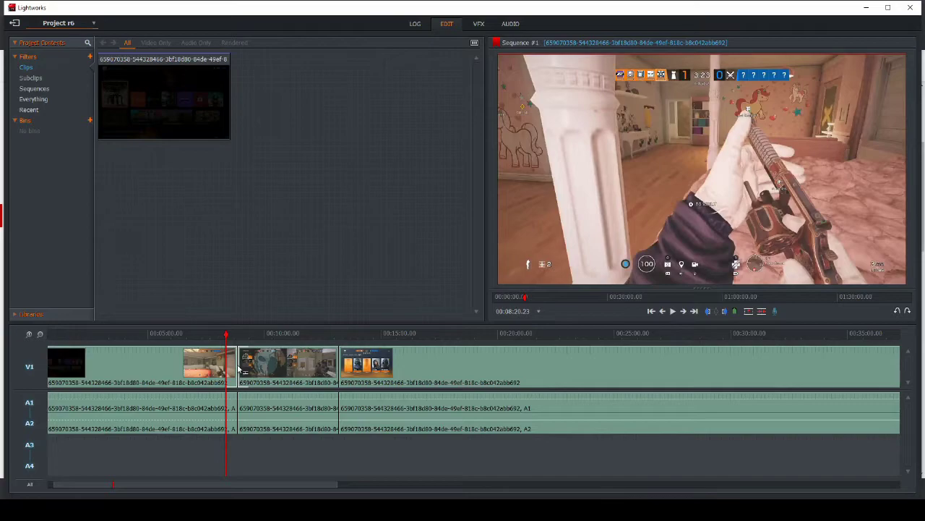
right_click(237, 361)
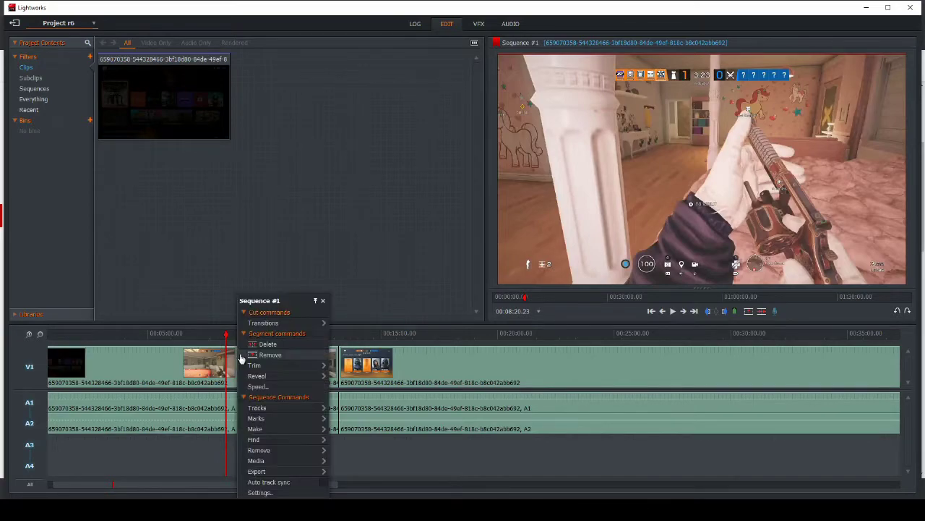
mouse_move(296, 322)
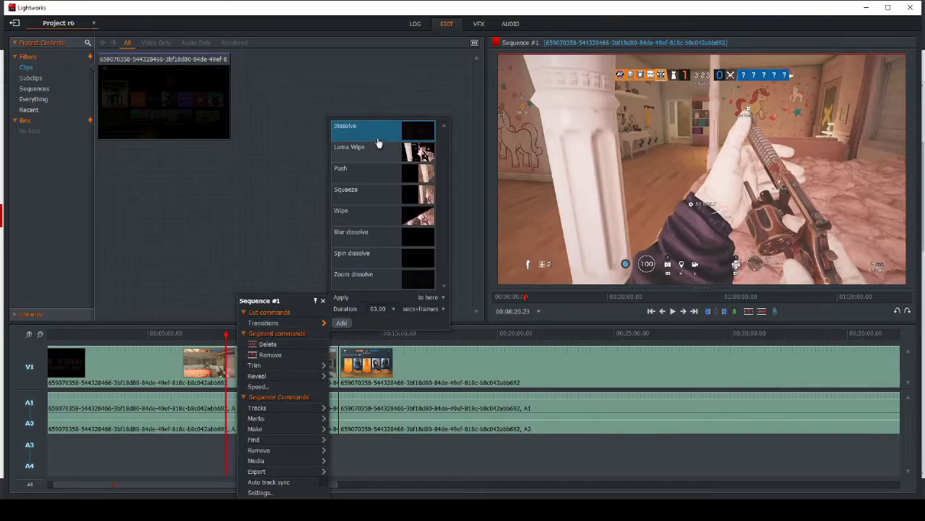
click(426, 297)
click(394, 309)
click(381, 394)
click(340, 323)
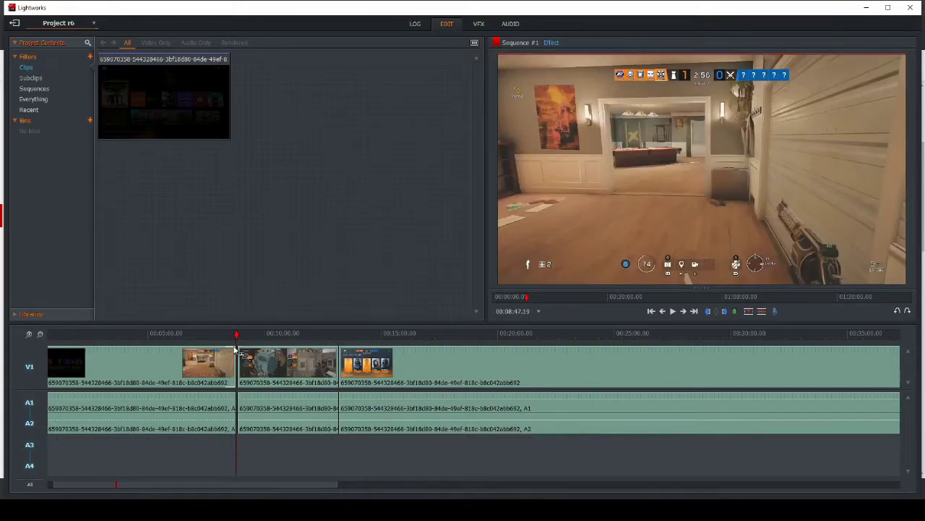
- Play back the Dissolve transition to preview it
scroll(275, 353, up, 5)
scroll(506, 345, down, 3)
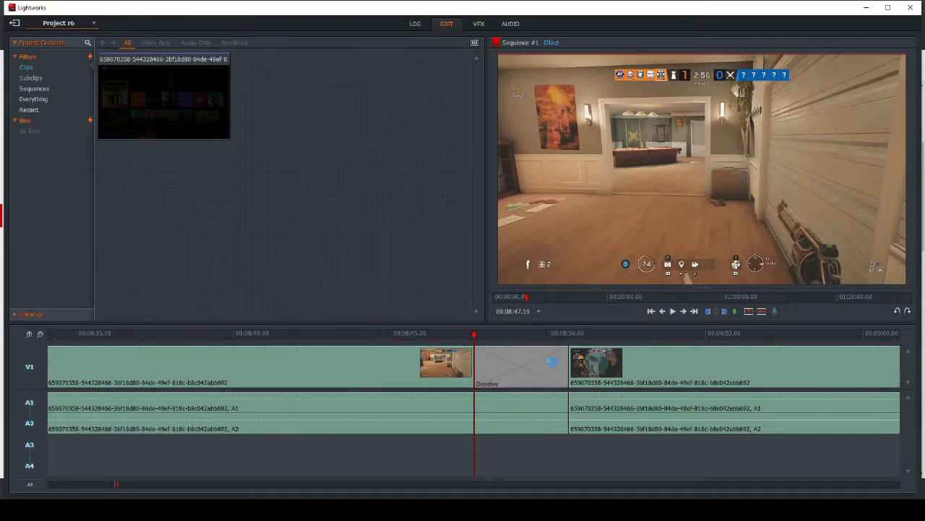
key(space)
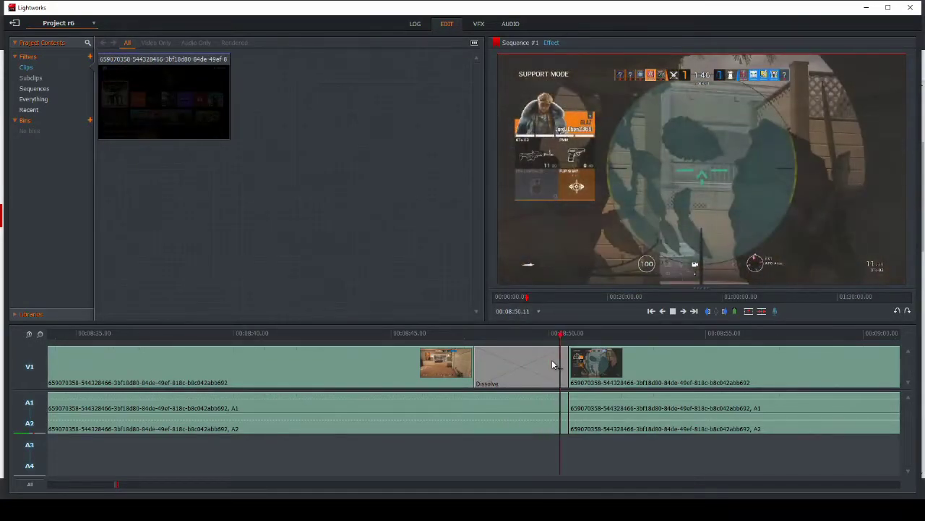
key(space)
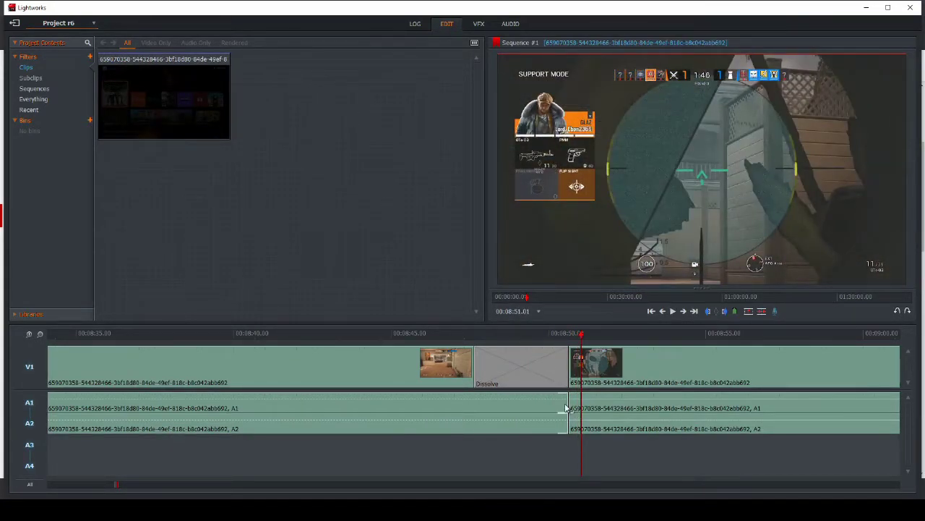
- Add a Crossfade transition at the audio cut between the first and second segments
right_click(567, 409)
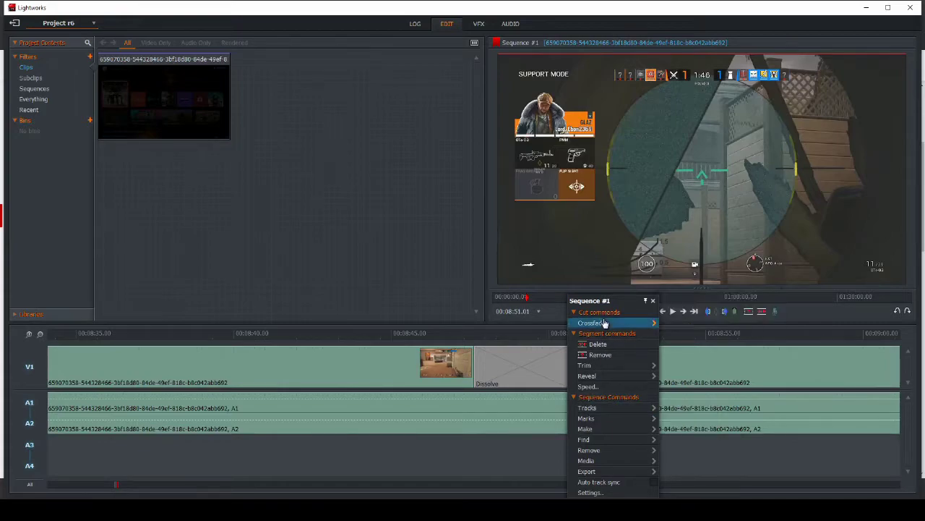
mouse_move(605, 323)
click(670, 324)
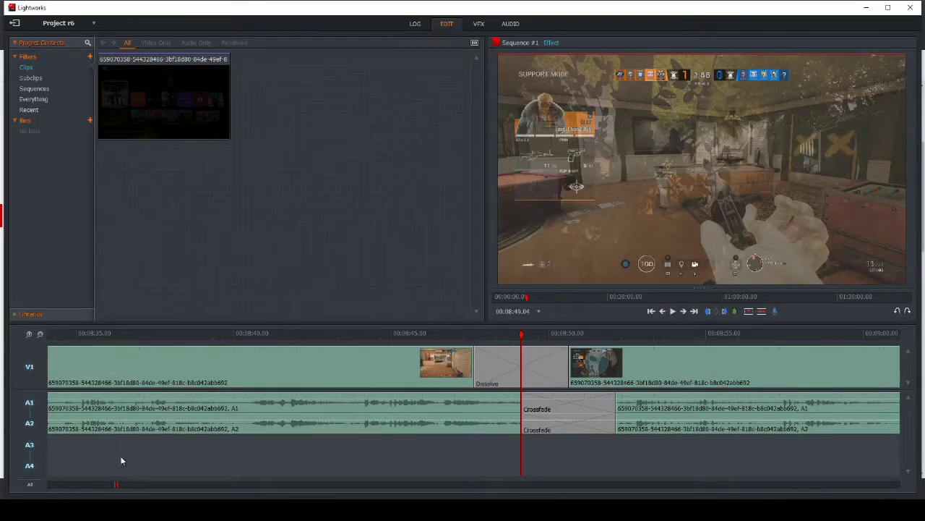
- Place a magenta cue marker named "Funny" at about 00:39:10 on the sequence
drag(113, 484, 727, 474)
drag(290, 494, 2, 474)
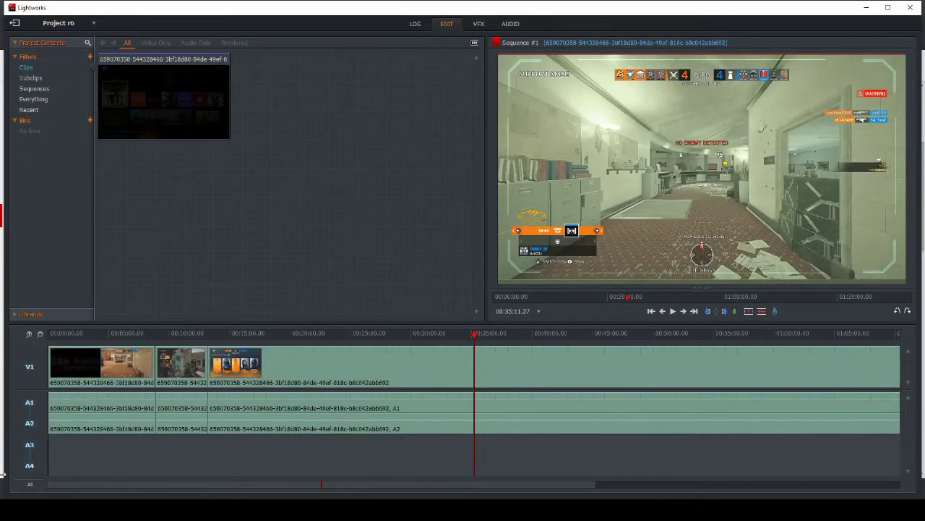
click(523, 334)
click(736, 311)
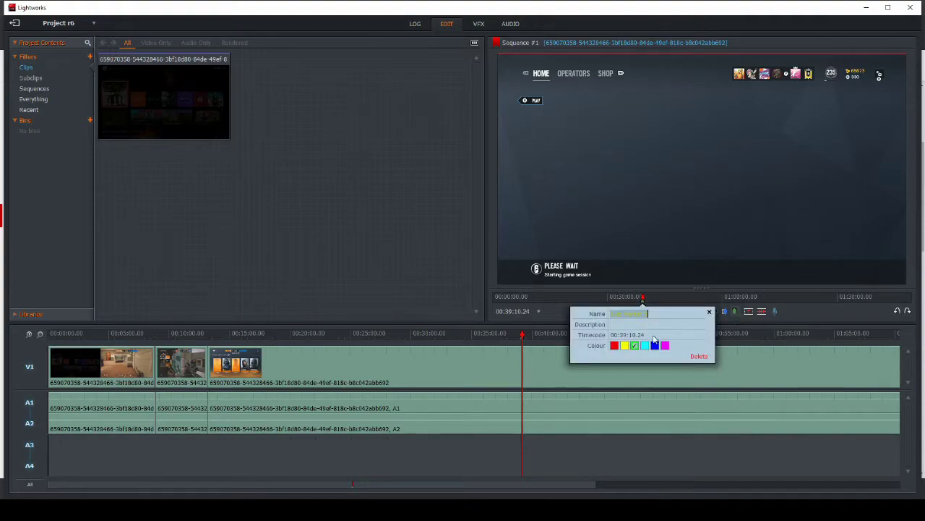
text(Funny)
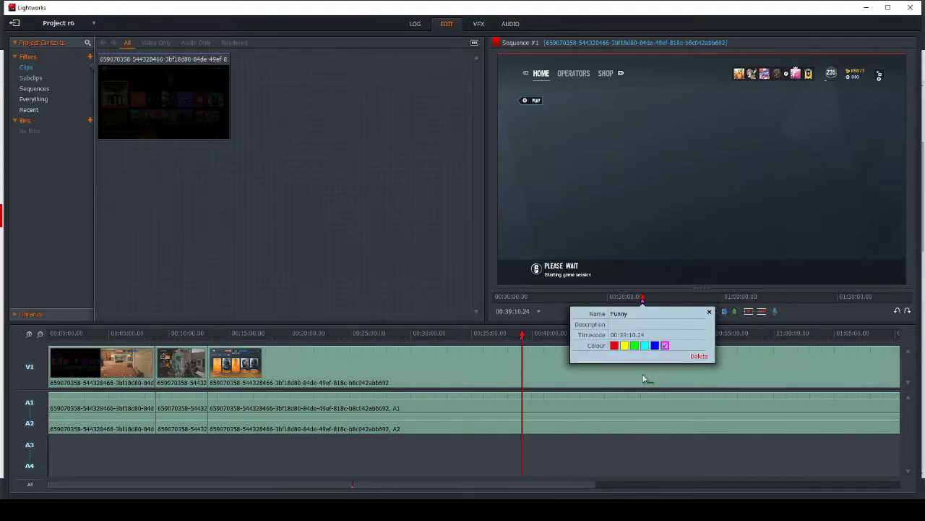
- Position the playhead at about 00:37:47, ahead of the Funny marker, and step it forward a few frames
click(506, 336)
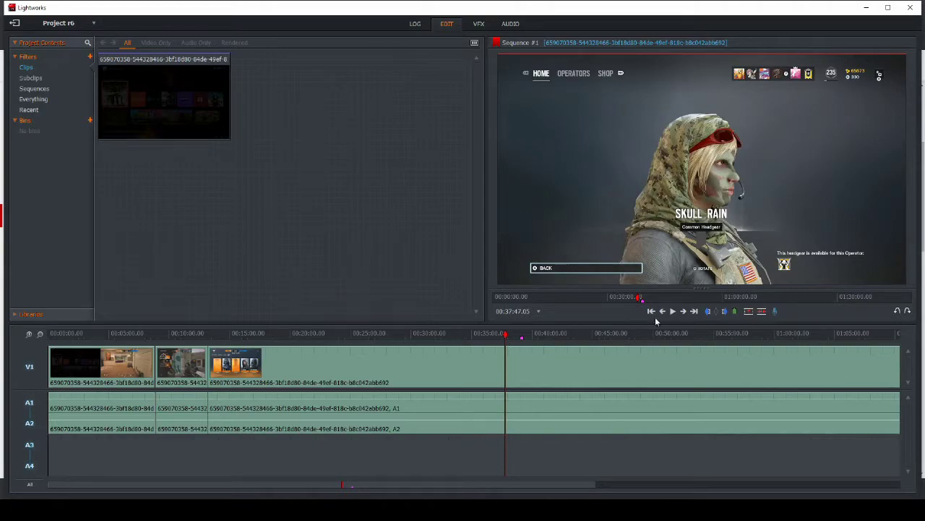
key(Right)
key(Right)
key(Right)
key(Right)
key(Right)
key(Right)
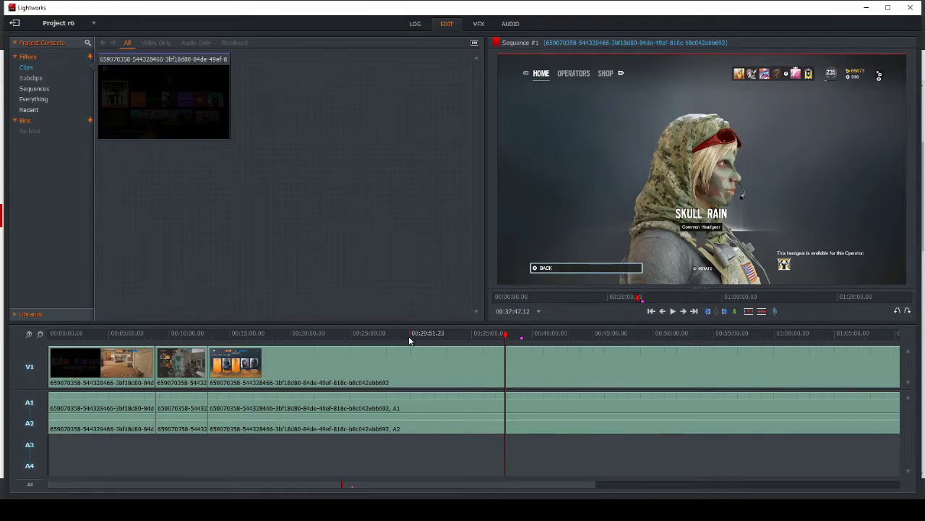
- Jump the playhead back and forth between the segment cuts, the Funny marker and the sequence end
key(a)
key(a)
key(s)
key(s)
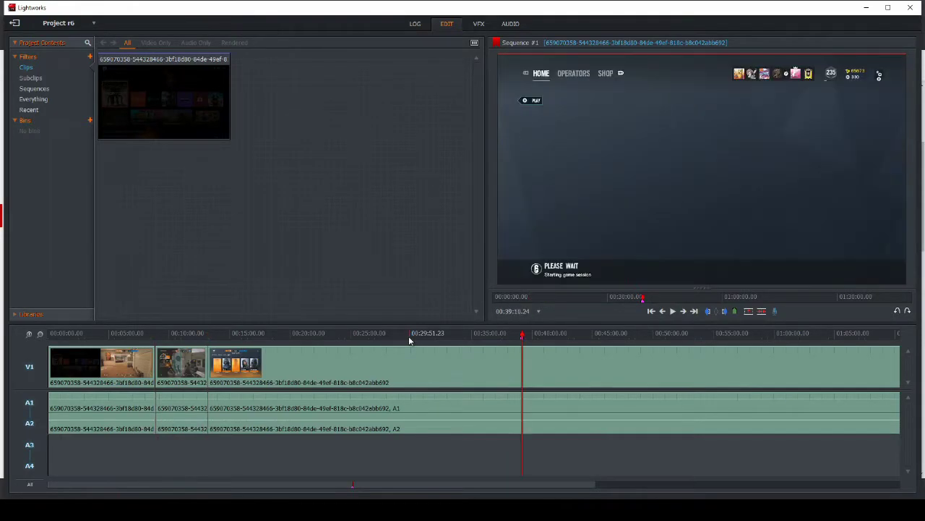
key(s)
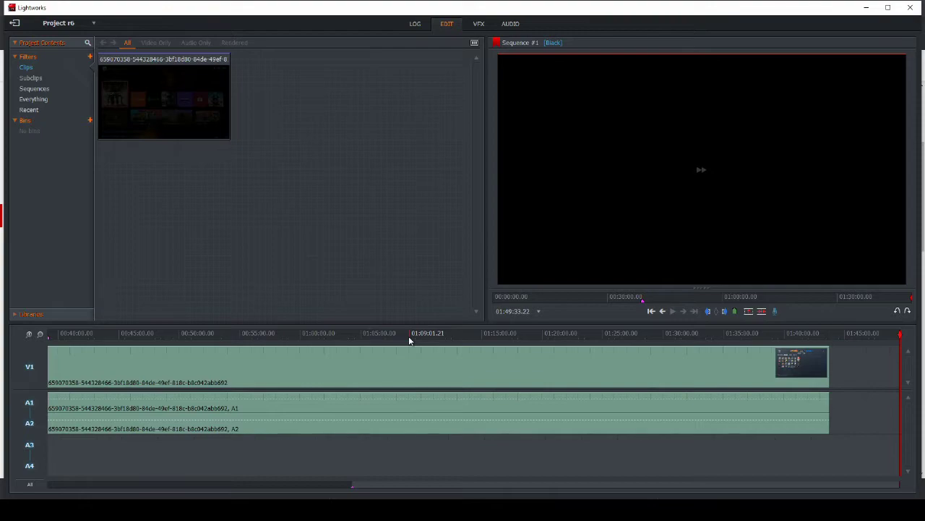
key(a)
key(a)
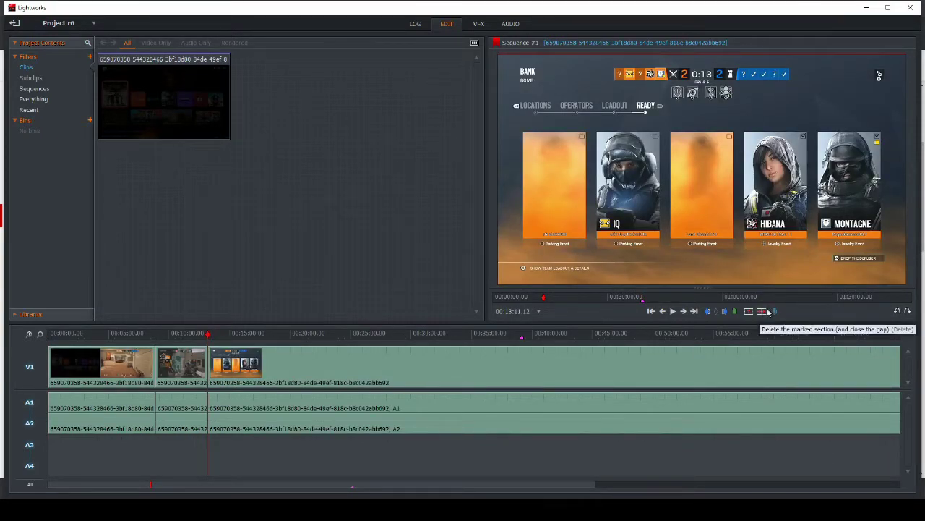
- Add a new video track to the sequence
right_click(44, 369)
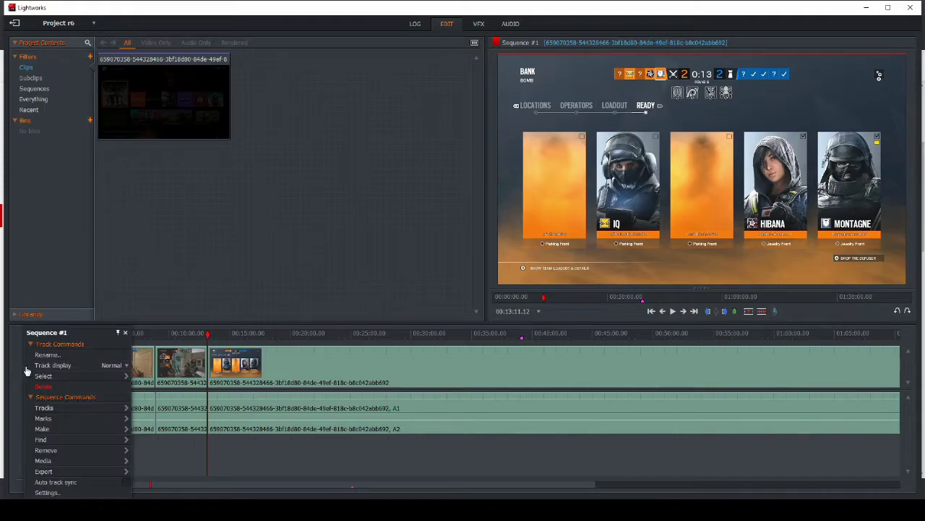
mouse_move(76, 413)
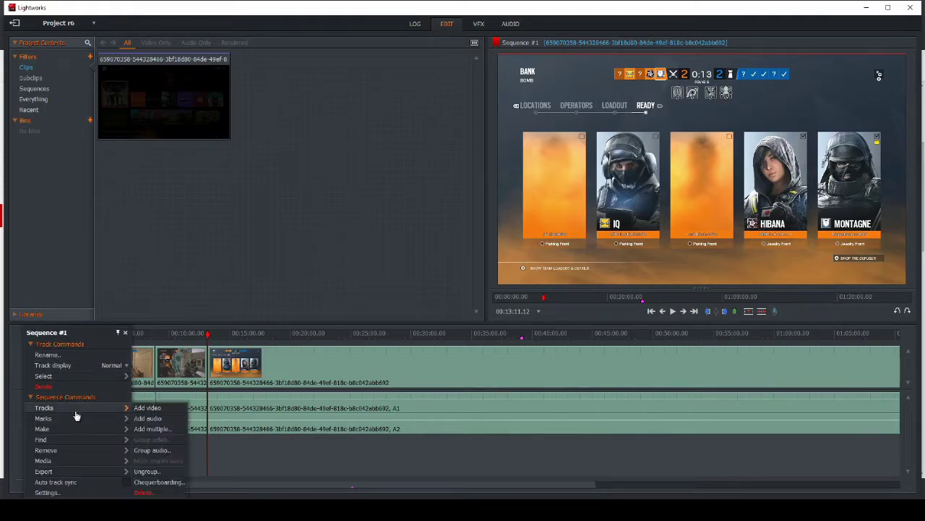
click(144, 408)
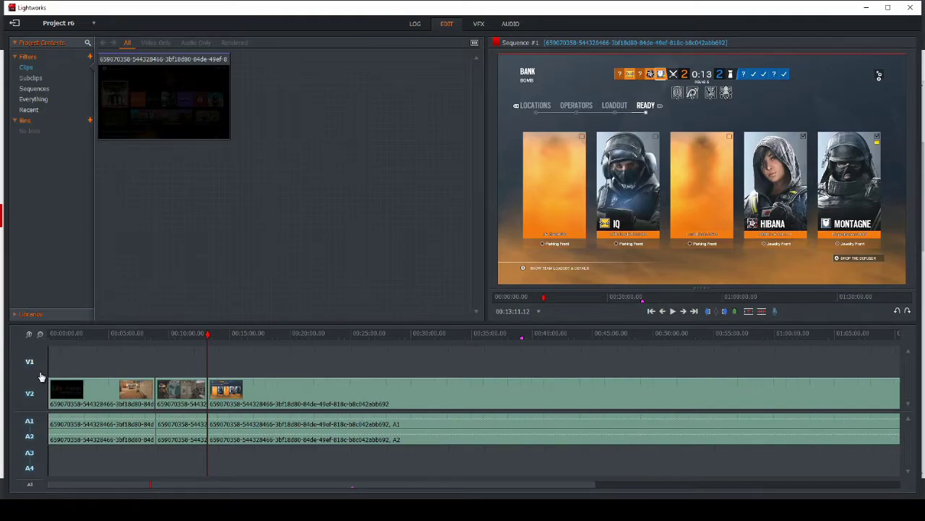
- Switch to the VFX workspace and apply a Titles text effect at about 00:12:43
click(479, 24)
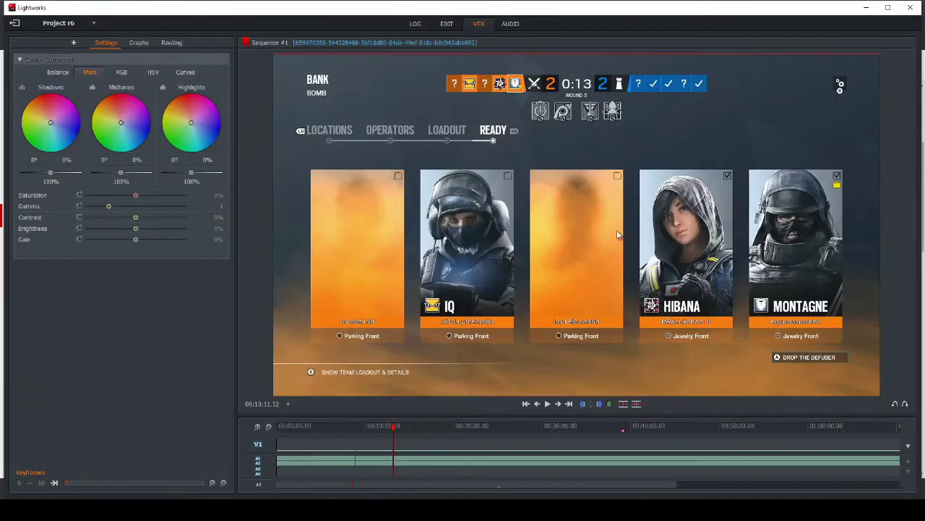
mouse_move(380, 427)
mouse_down()
mouse_move(371, 426)
mouse_move(389, 429)
mouse_up()
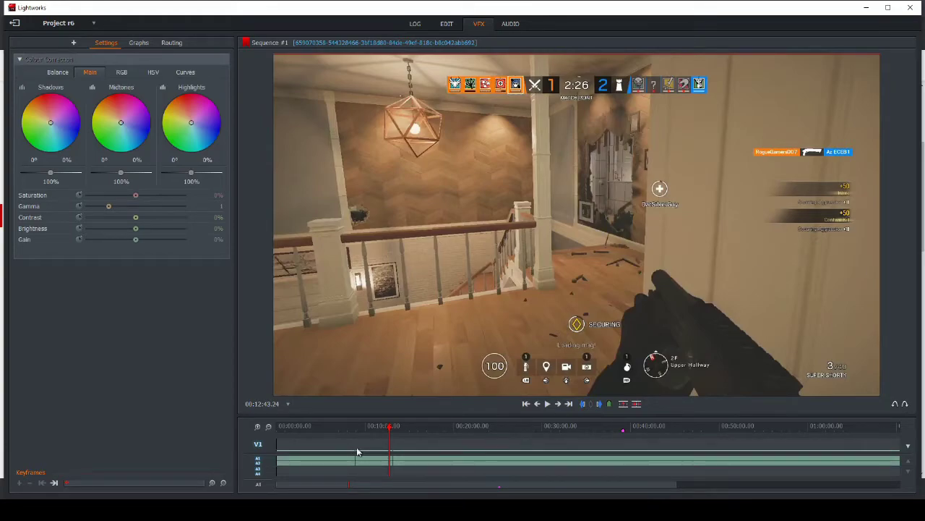
click(73, 43)
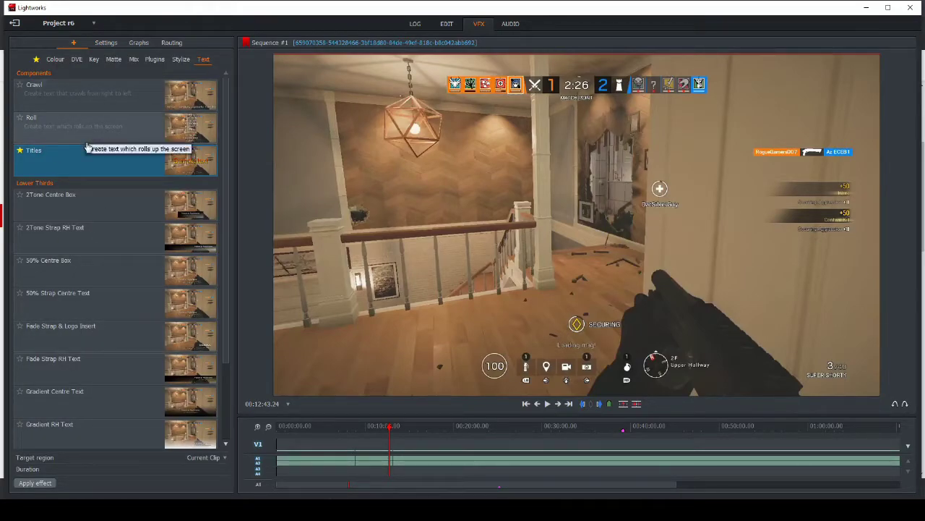
scroll(124, 248, down, 3)
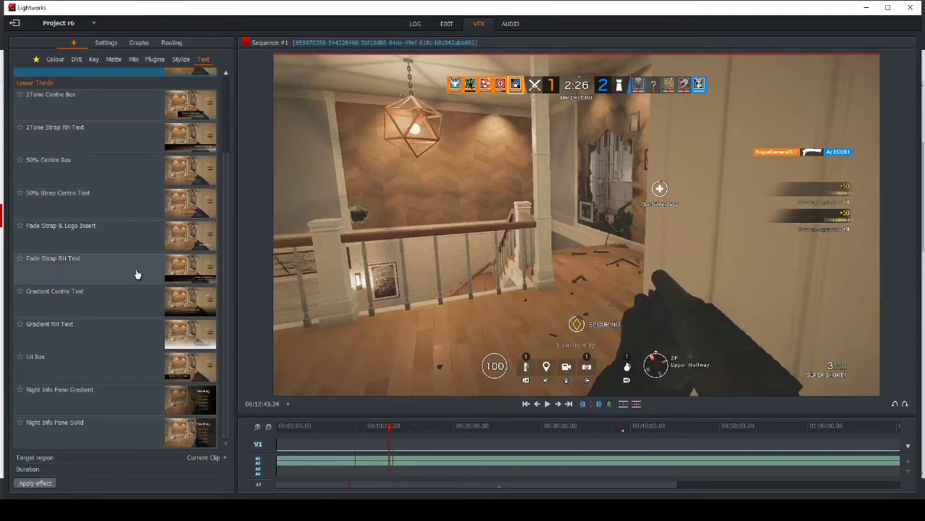
scroll(71, 160, up, 3)
double_click(71, 160)
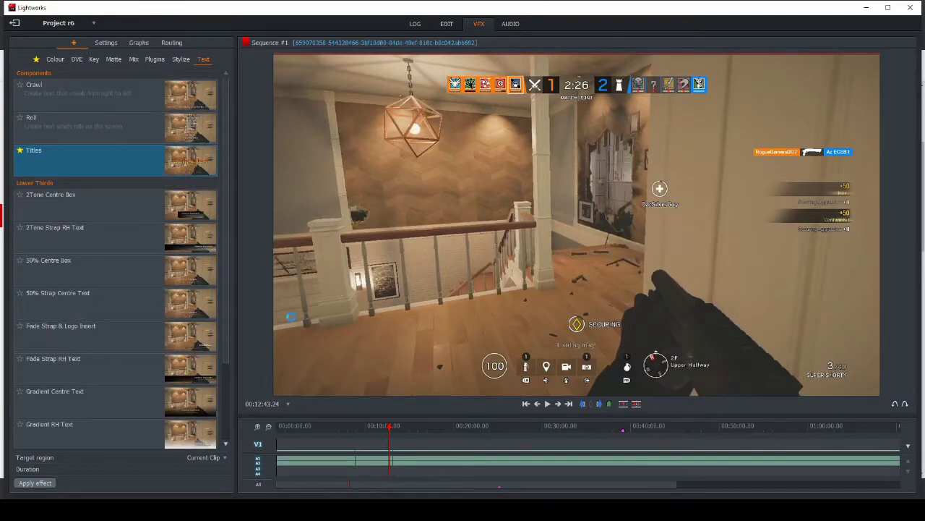
- Set the title text to "hi there" in the Bahnschrift Light Condensed typeface
drag(52, 281, 3, 282)
text(hi there)
click(213, 372)
click(207, 376)
- Give the title's face a vertical gradient running from magenta-pink to red
click(73, 356)
click(213, 372)
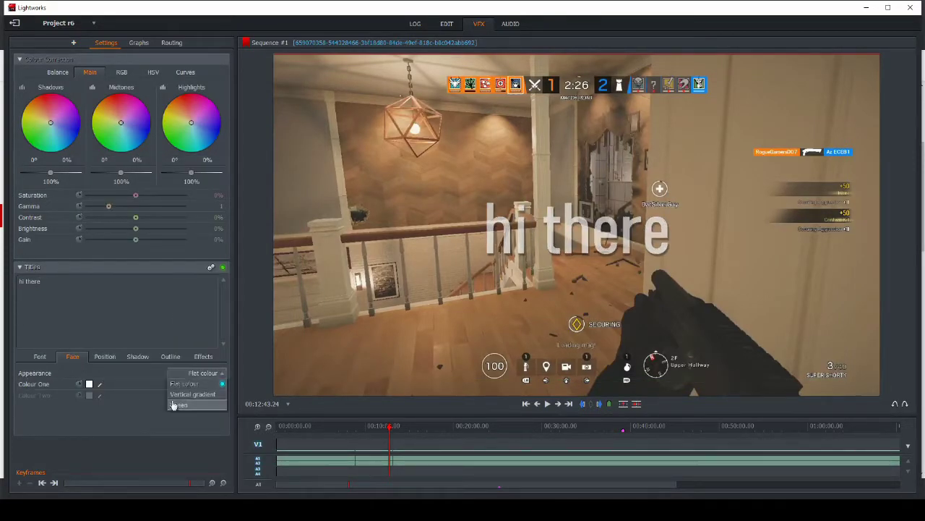
click(195, 391)
click(89, 383)
click(167, 342)
click(162, 340)
- Move the title to the lower-right corner of the frame and give it a magenta shadow offset to the right
click(105, 356)
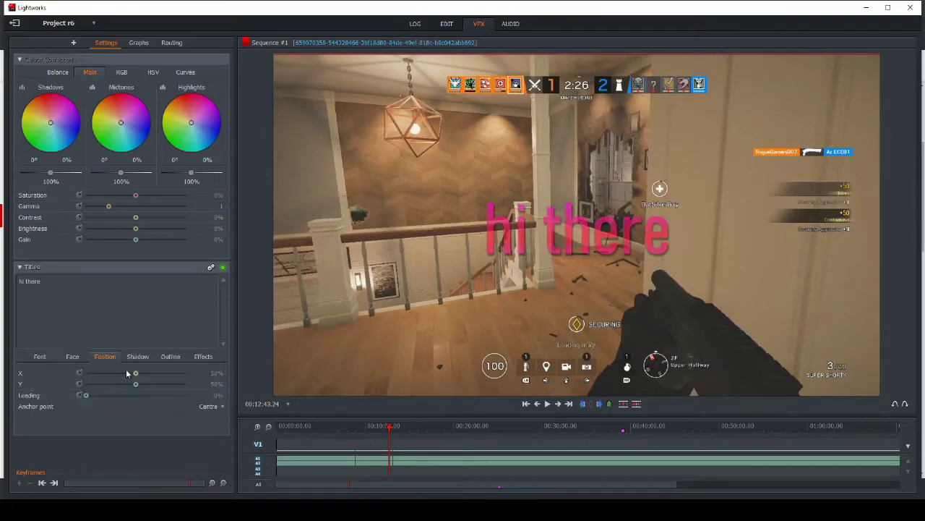
click(137, 356)
click(89, 384)
click(179, 308)
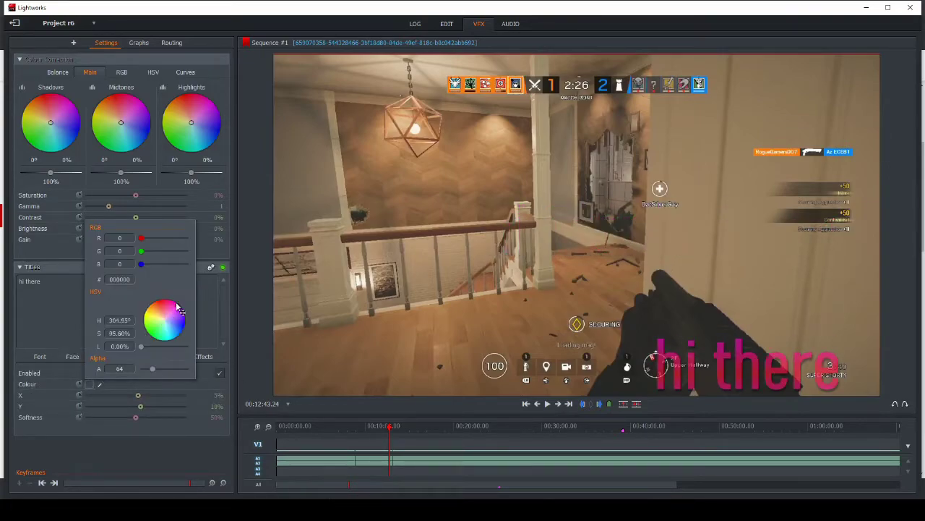
click(185, 396)
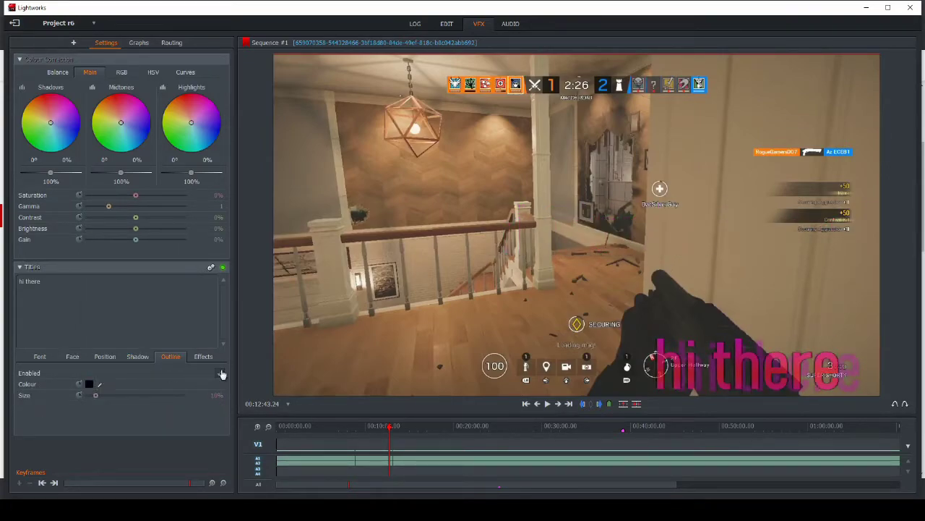
- Enable the title's black outline and set its animation to Typewriter in and Fade out
click(203, 356)
click(214, 372)
click(206, 394)
click(212, 416)
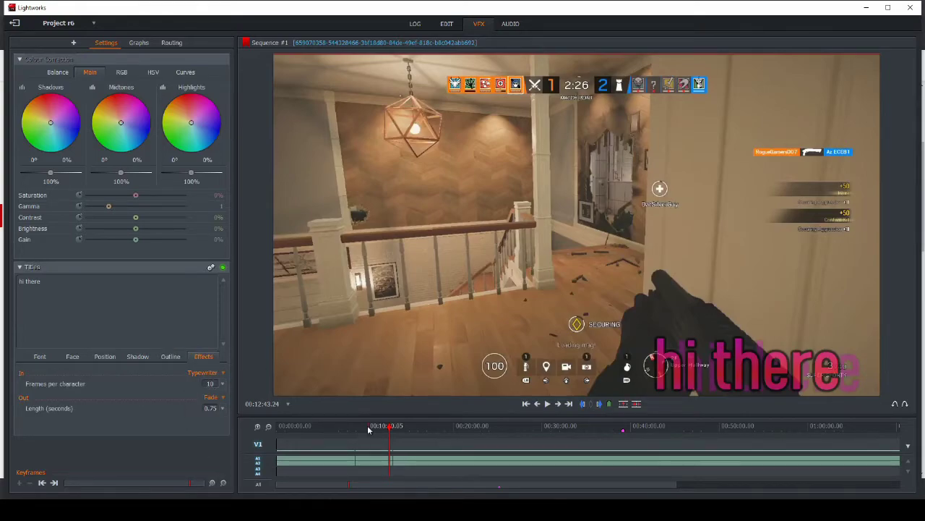
- Delete the empty video track above the gameplay segments
click(369, 426)
right_click(272, 447)
click(319, 472)
scroll(320, 473, up, 3)
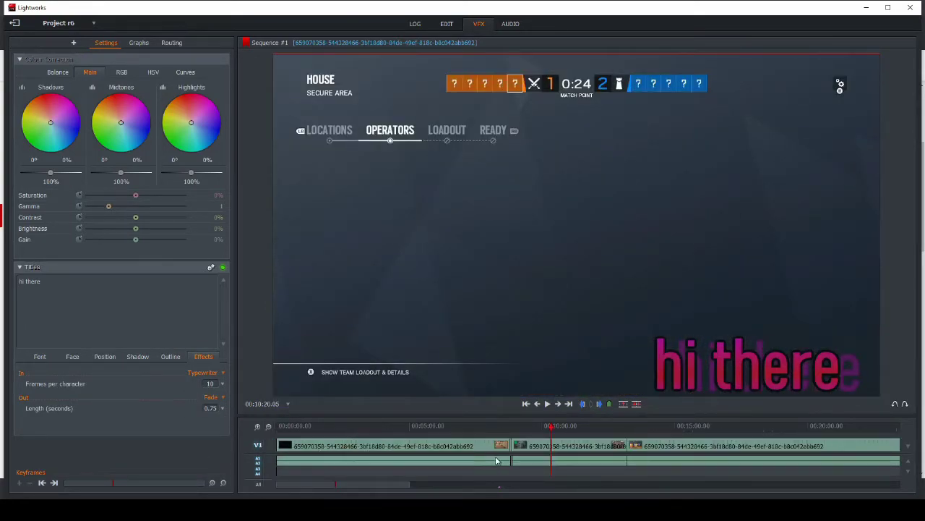
- Play back the title over the Dissolve transition between the first and second segments
click(512, 429)
drag(512, 429, 513, 428)
scroll(595, 429, up, 3)
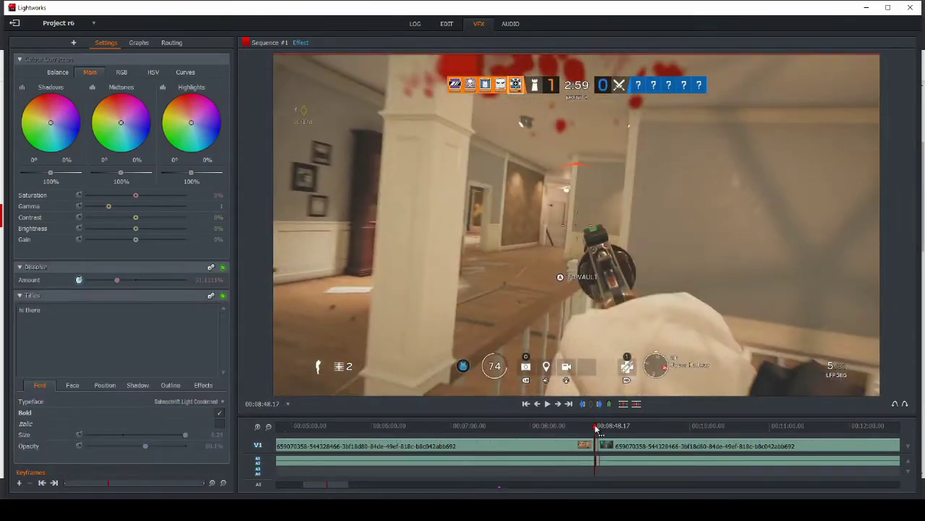
key(space)
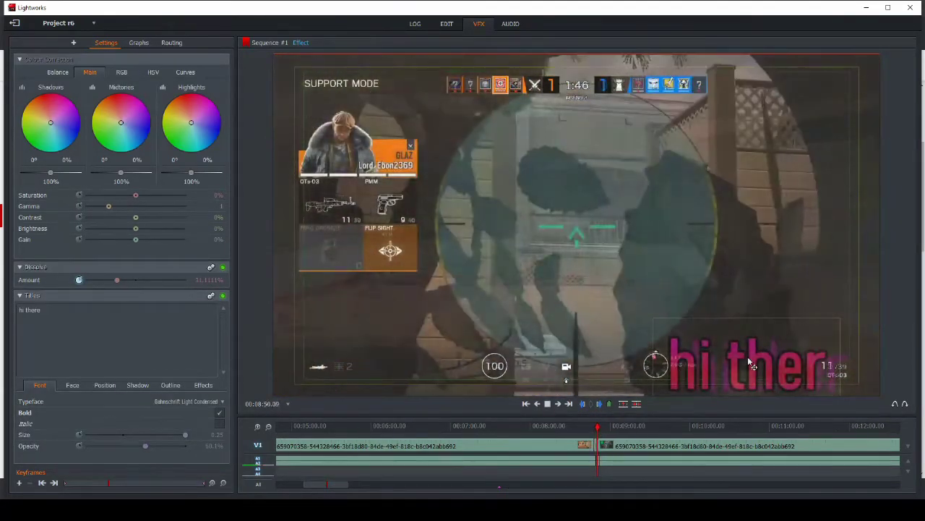
key(space)
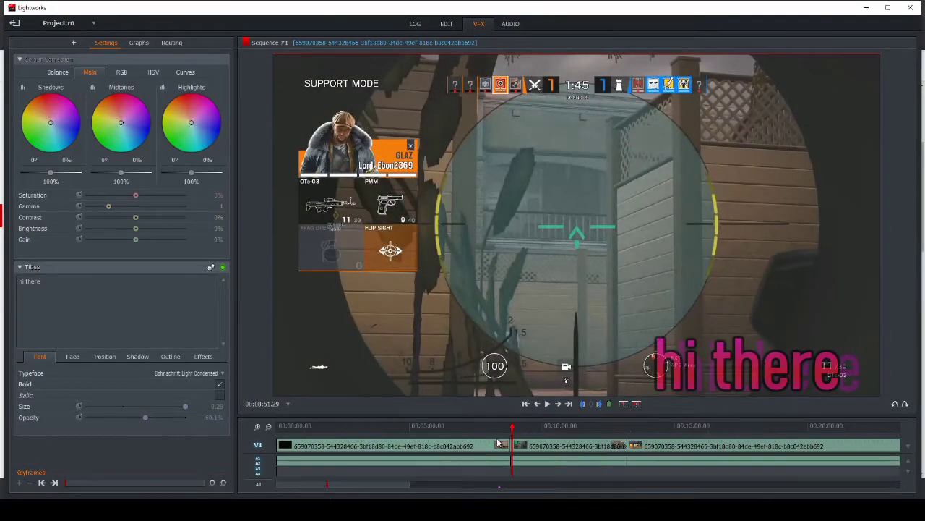
- Return to the start of the sequence and play back the title's typewriter animation
scroll(423, 447, down, 3)
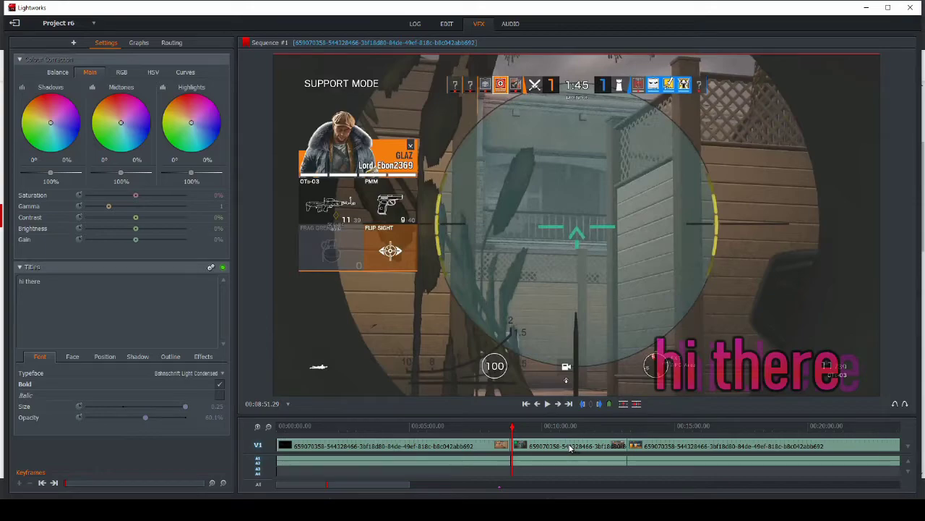
key(Home)
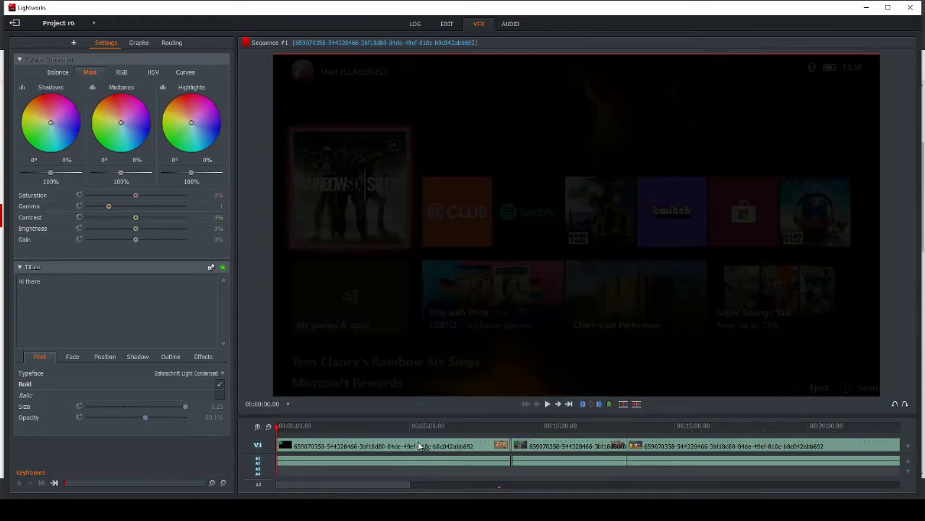
key(space)
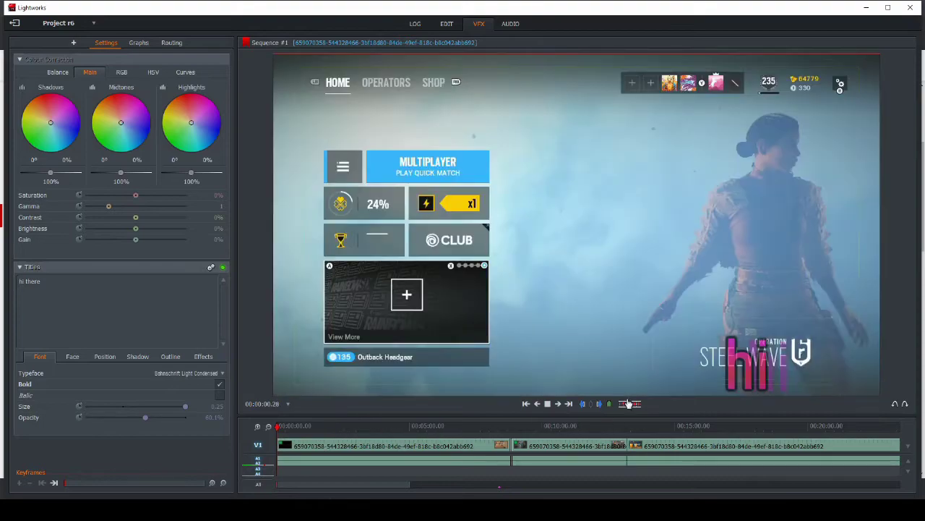
key(space)
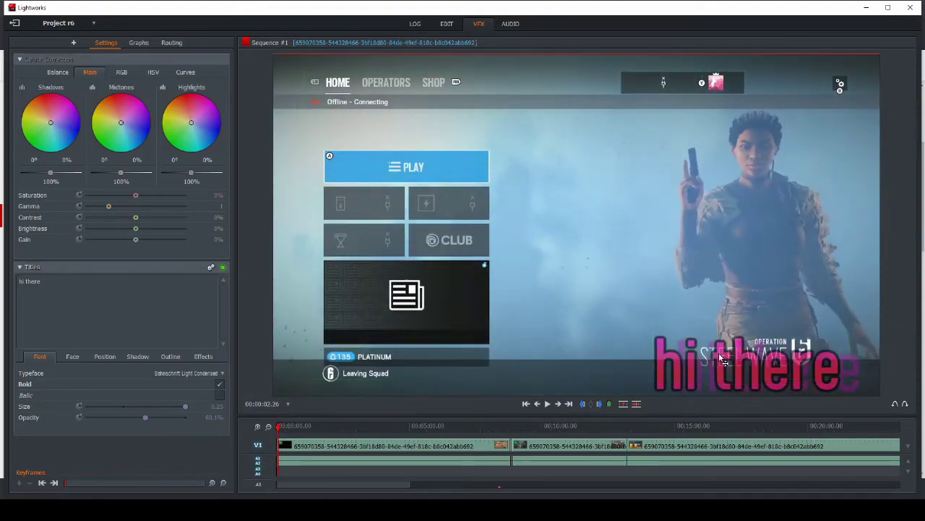
- Overlay K_Dead1.png on the first gameplay segment with an Image Key effect and lower its opacity to about 77%
click(74, 44)
click(77, 60)
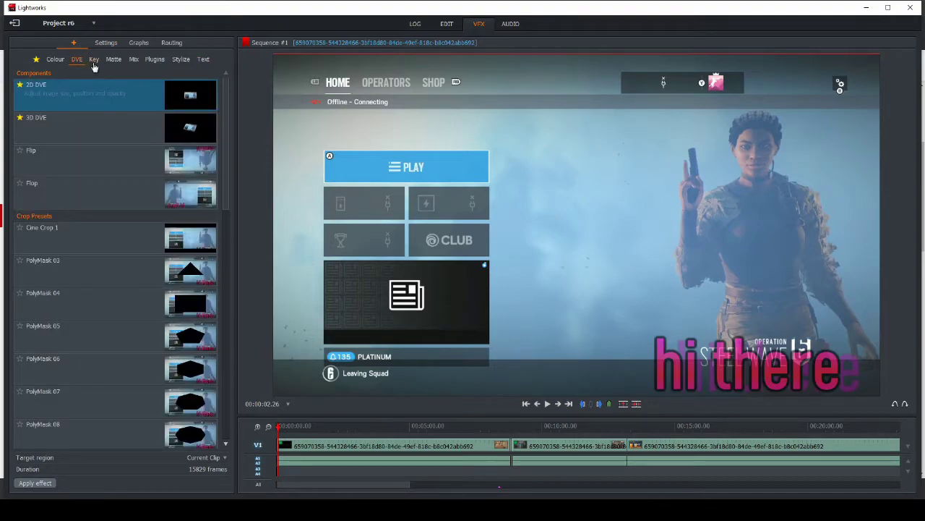
click(94, 60)
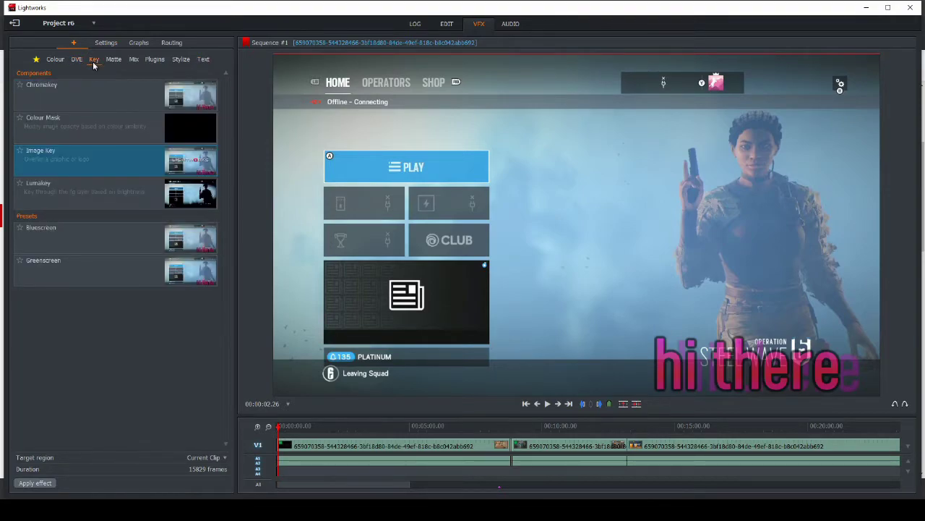
double_click(101, 159)
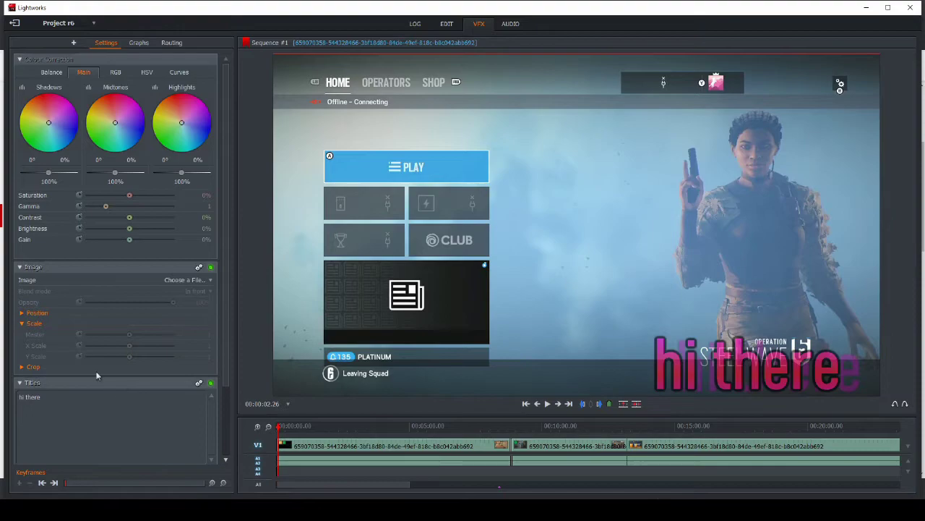
click(188, 280)
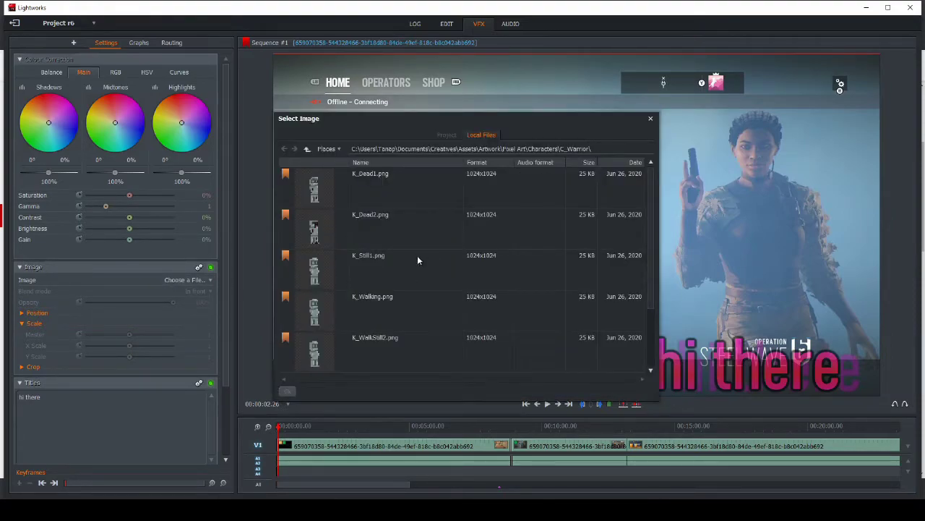
double_click(505, 188)
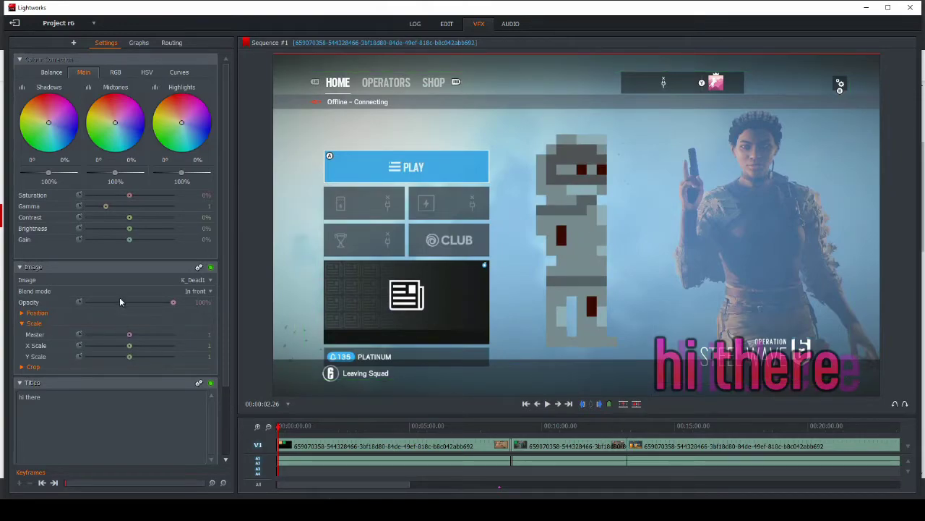
drag(172, 303, 153, 303)
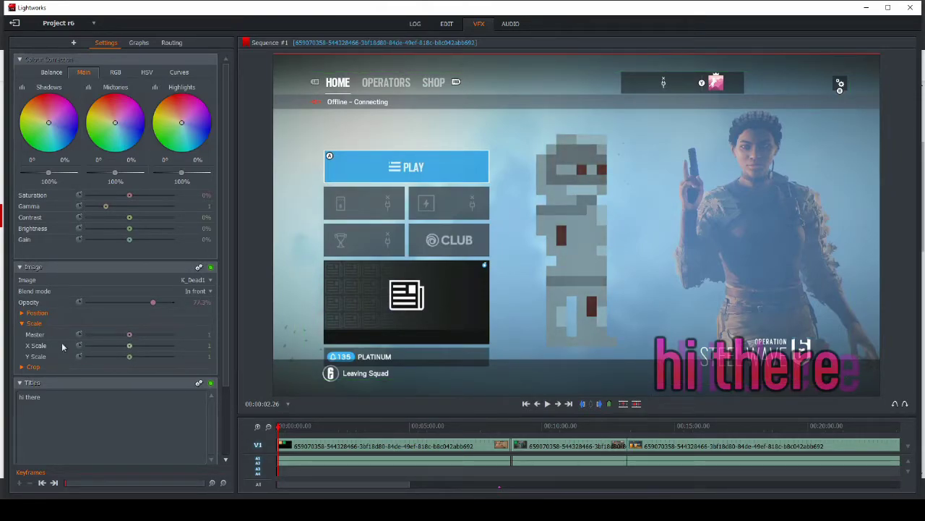
- Enable keyframing for the image's X and Y position and its Master, X and Y scale
click(37, 314)
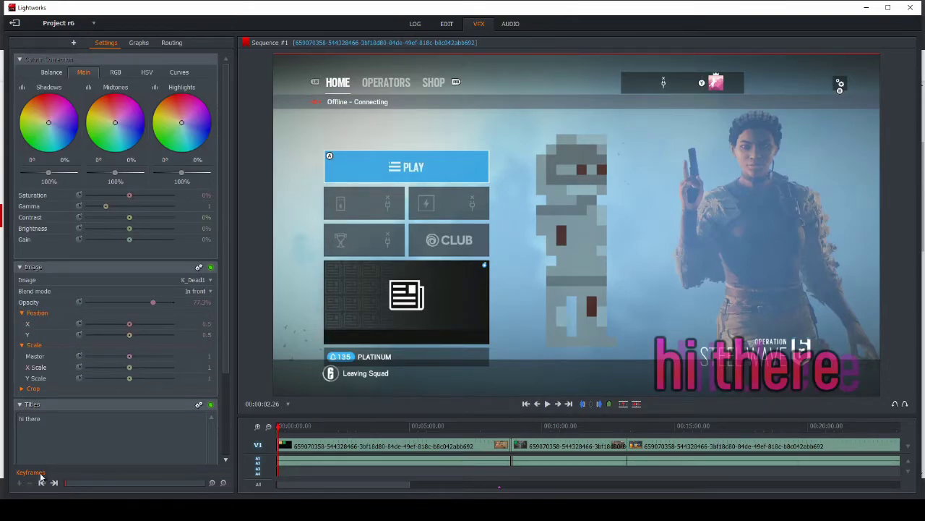
click(79, 325)
click(79, 335)
click(79, 357)
click(78, 367)
click(79, 378)
- At about 00:01:05, keyframe the image's position to about X 0.8 and Y 0.84 and its X scale to 2
click(293, 429)
click(306, 428)
mouse_move(141, 328)
mouse_down()
mouse_move(153, 329)
mouse_move(139, 324)
mouse_move(139, 334)
mouse_up()
drag(130, 367, 201, 379)
- Play back the image animation from the start and scrub through its movement and stretching up to 00:01:53
click(275, 425)
key(space)
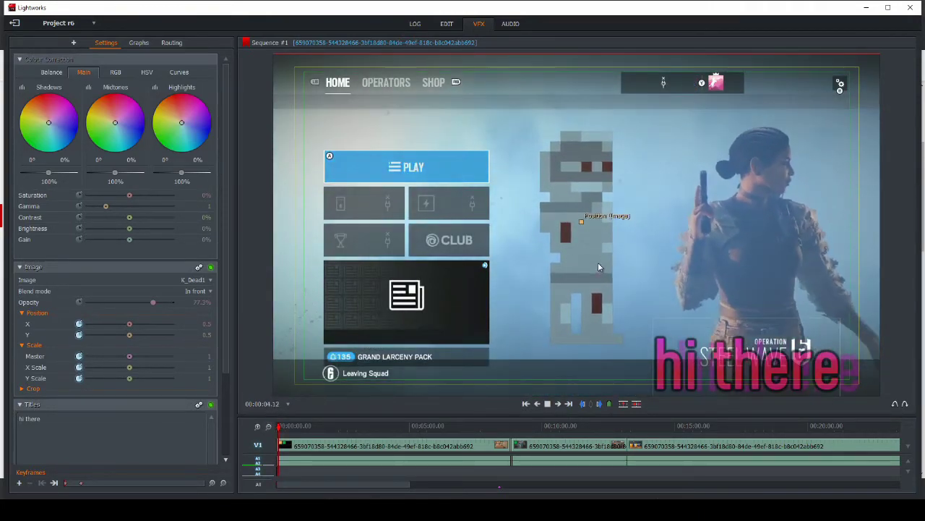
click(285, 426)
click(291, 427)
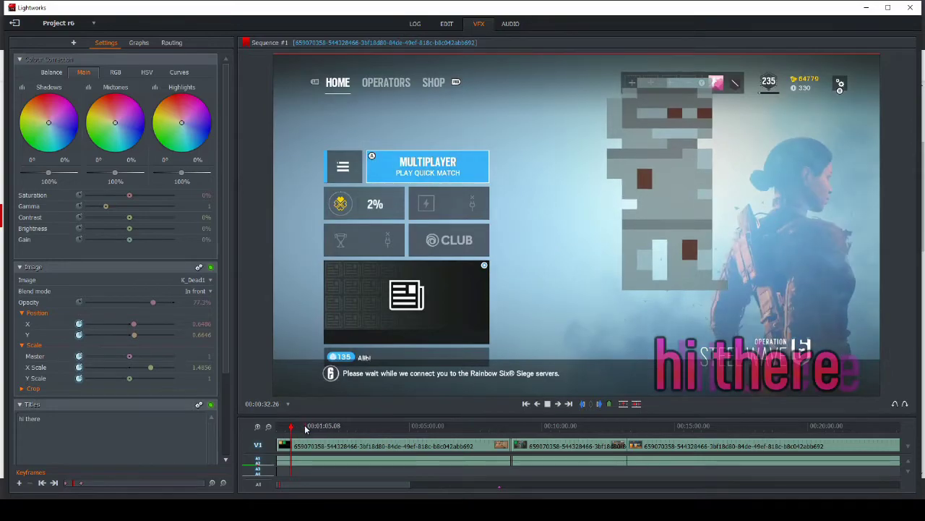
click(307, 427)
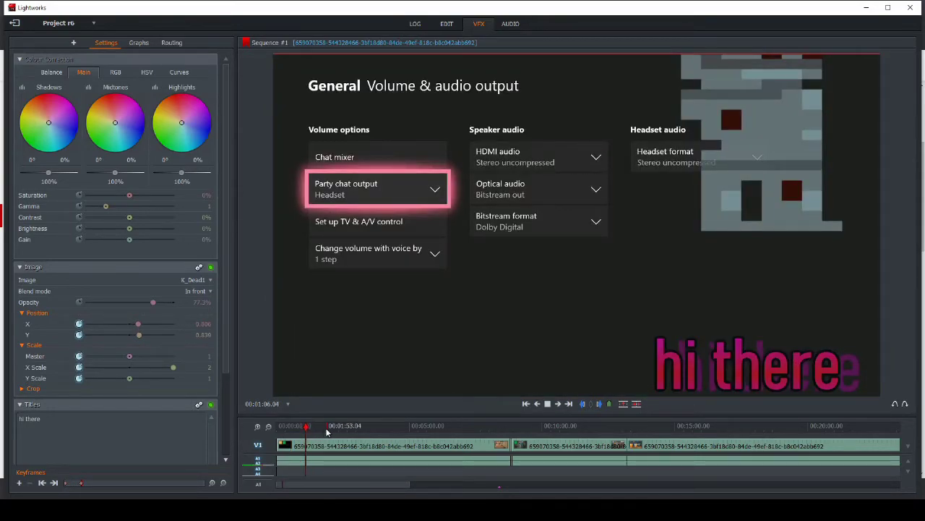
click(327, 428)
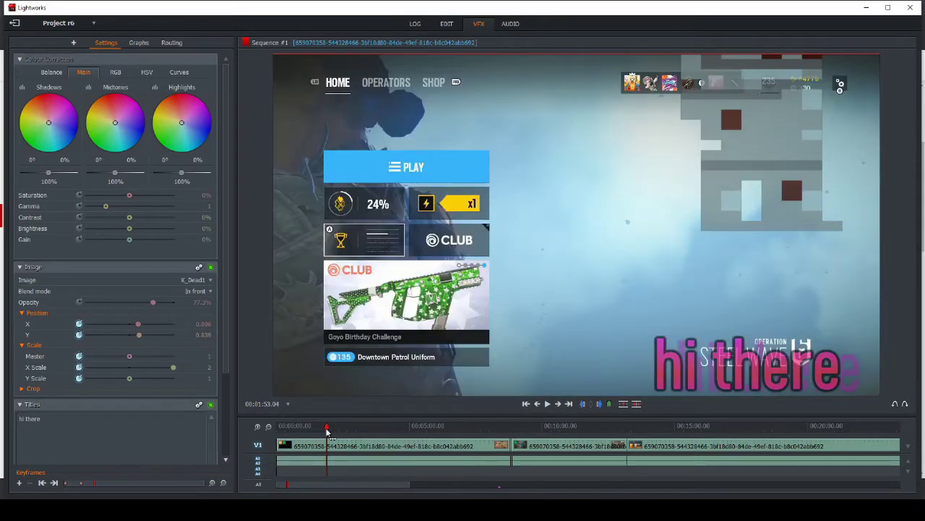
- Browse the DVE effects through the crop presets and the Picture-In-Picture presets
click(73, 43)
click(78, 60)
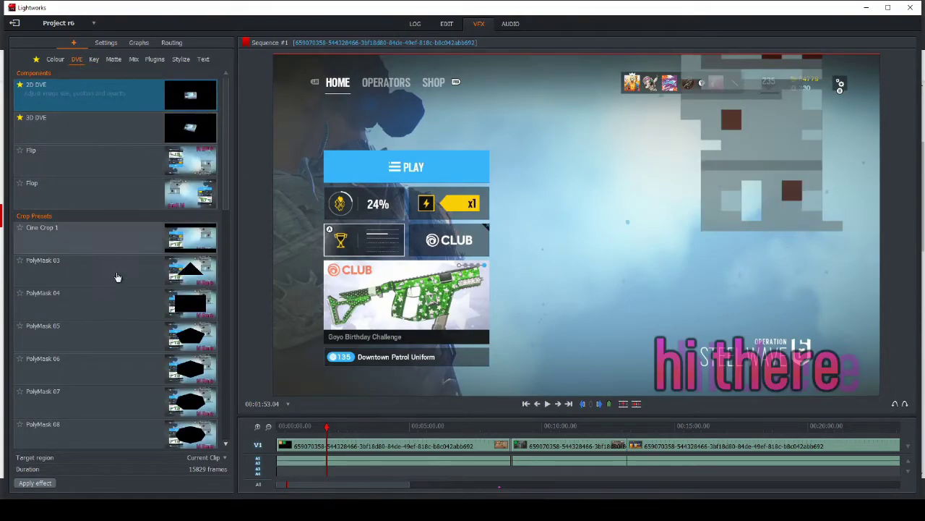
scroll(119, 315, down, 5)
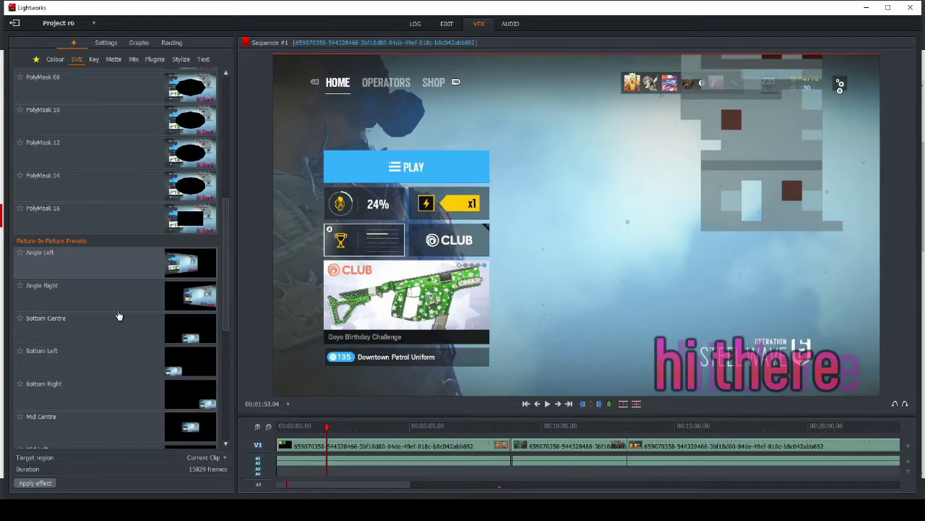
- In the audio workspace, add level nodes to the first segment's A1 and A2 audio and shape a volume dip around the five-minute mark
click(511, 23)
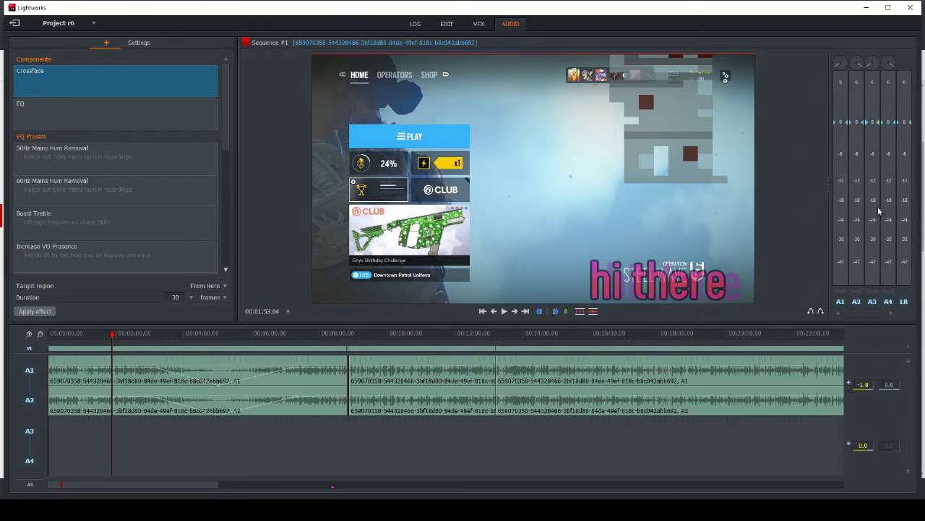
scroll(158, 198, down, 3)
scroll(158, 198, up, 3)
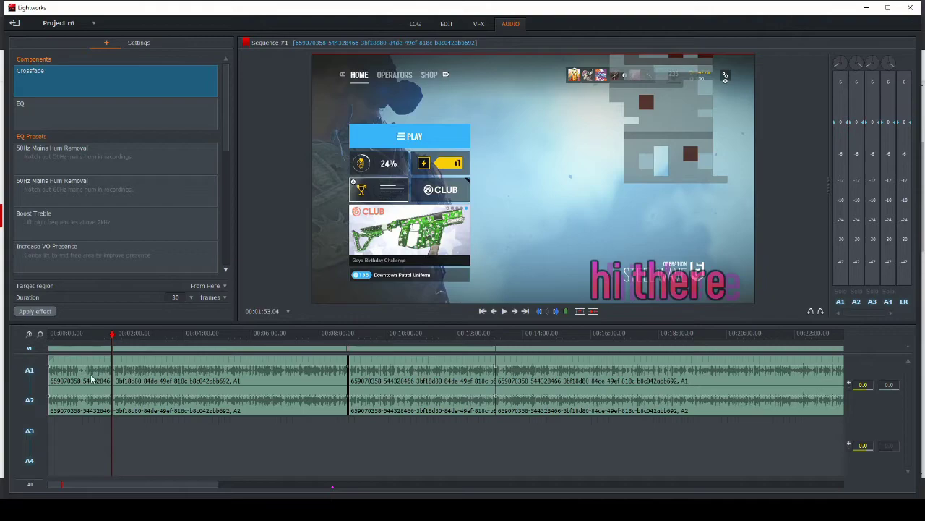
drag(95, 366, 92, 368)
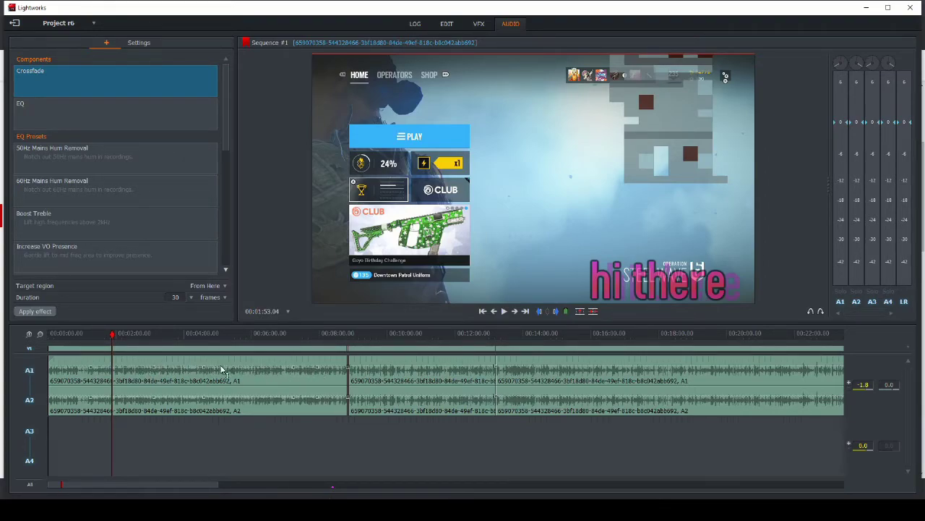
drag(207, 371, 217, 403)
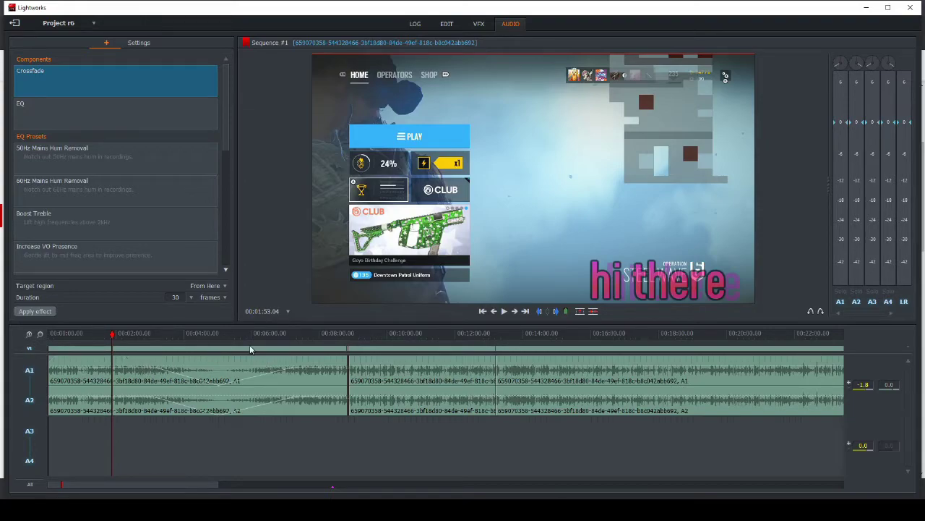
- Look through the audio effects list, from Crossfade and EQ to the hum removal, wind, plosive and sibilance reduction presets
scroll(159, 198, down, 10)
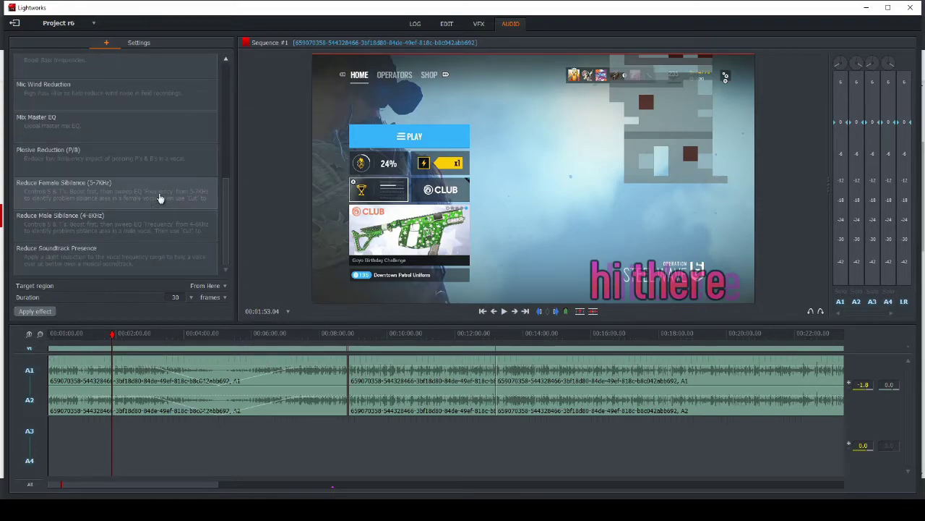
scroll(161, 198, up, 8)
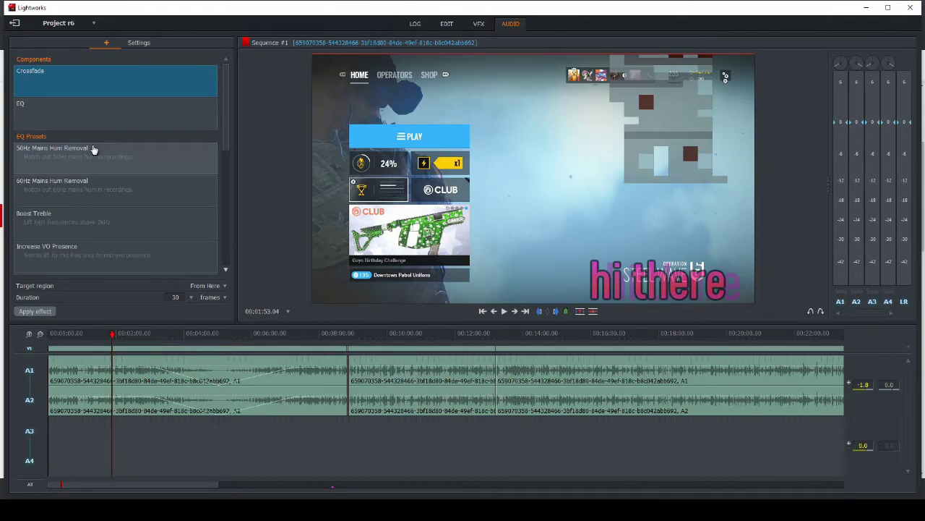
scroll(109, 123, down, 8)
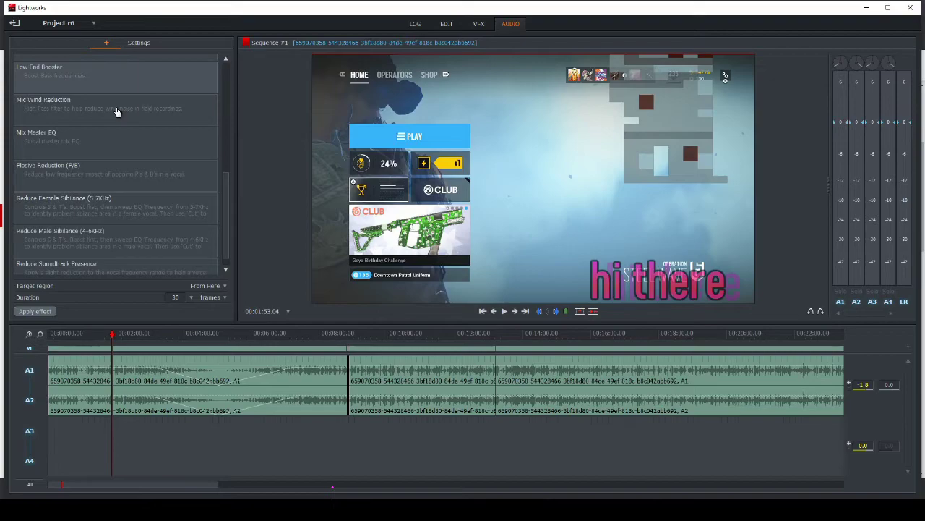
scroll(117, 112, down, 1)
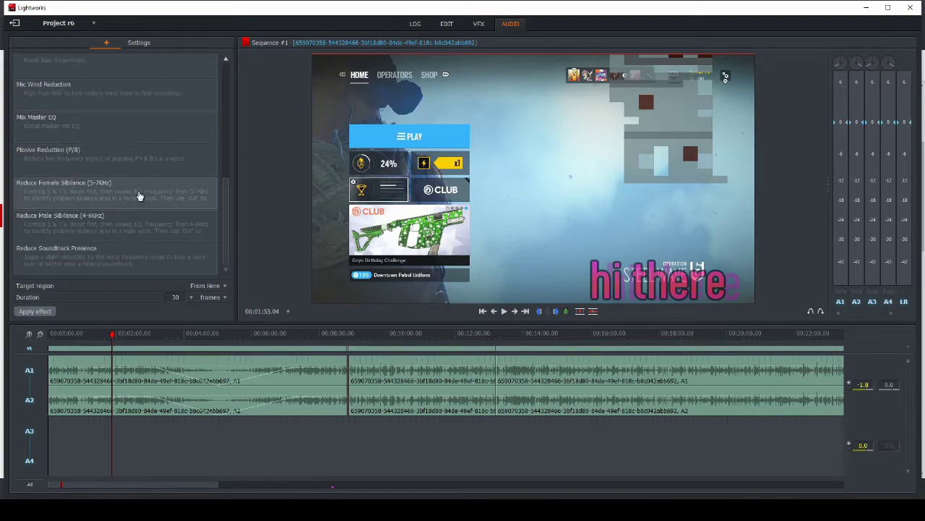
scroll(144, 226, up, 2)
scroll(144, 226, up, 6)
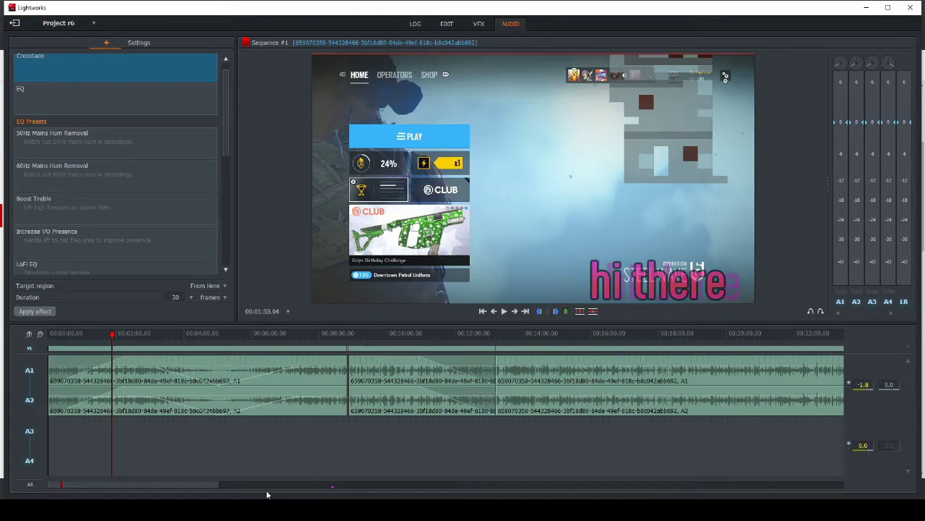
- Return to the editing workspace, open the H.264/MP4 (Free) export settings for the sequence and review the size and frame rate options
key(alt+2)
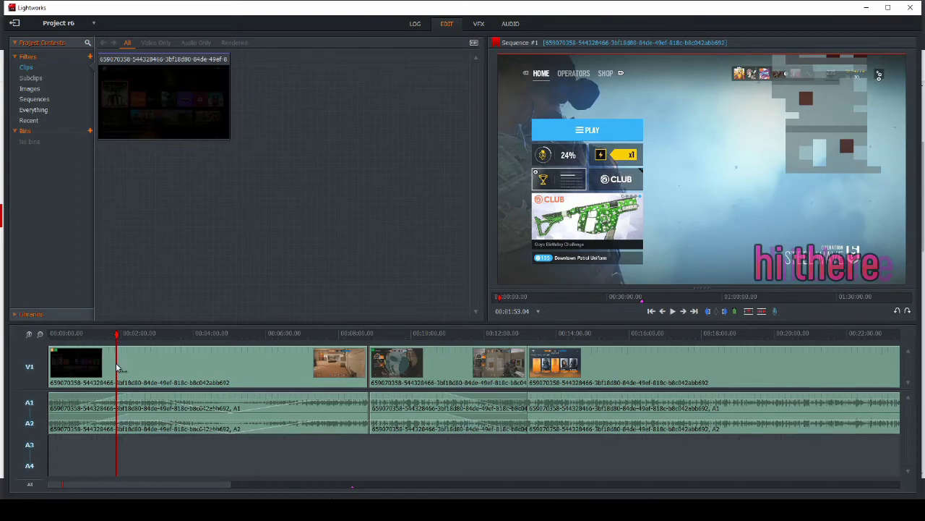
right_click(307, 365)
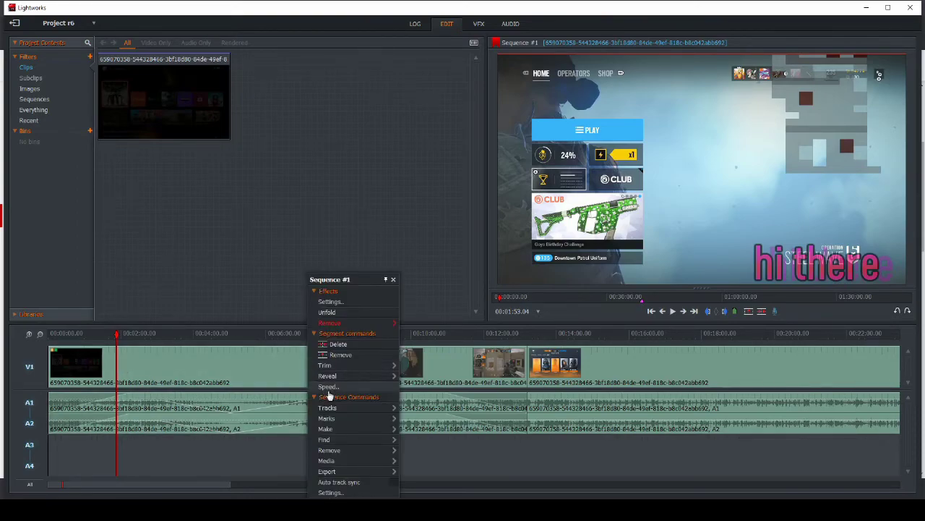
click(368, 471)
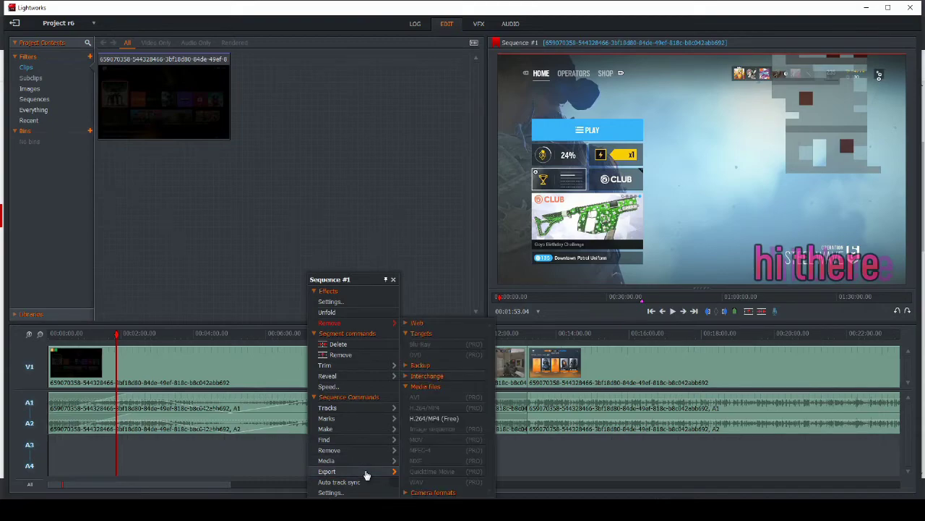
click(434, 418)
click(756, 168)
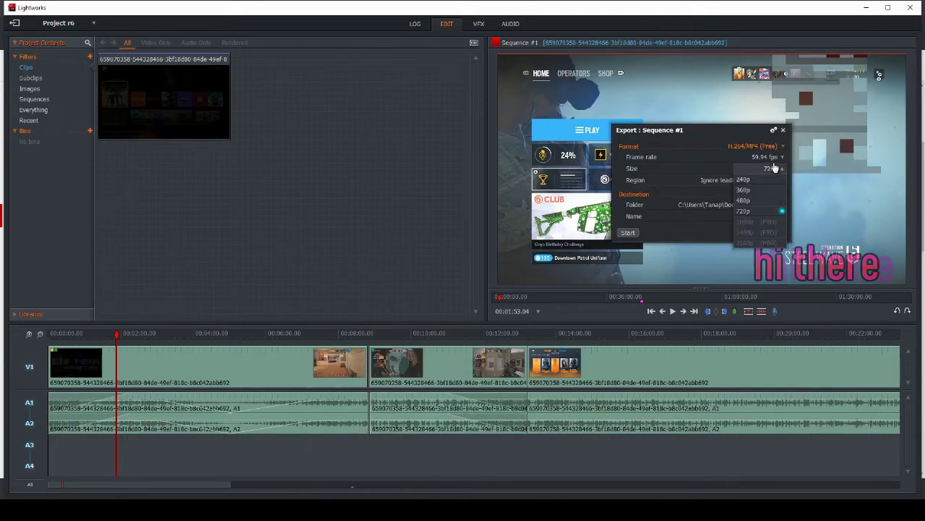
click(720, 162)
click(749, 165)
click(751, 163)
- Try Whole sequence as the export region and return it to Ignore leading/trailing black
click(734, 180)
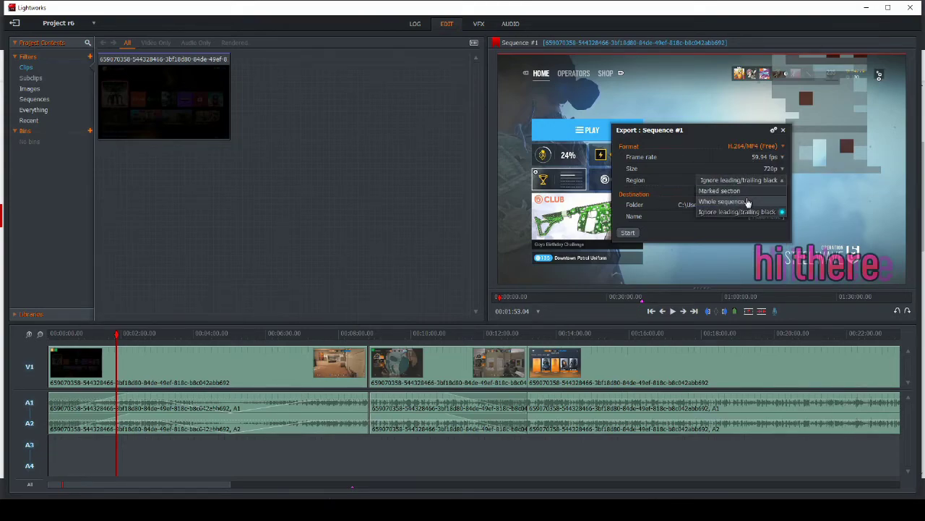
click(748, 202)
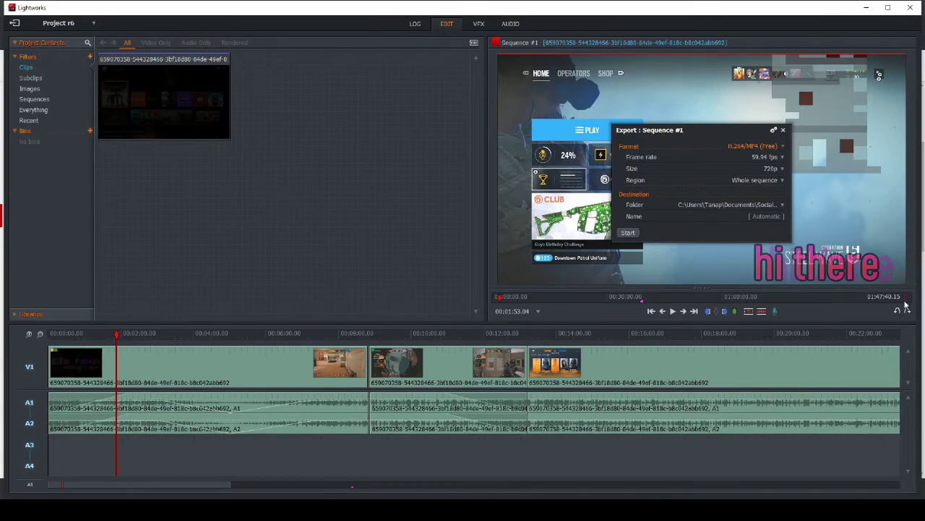
click(783, 182)
click(755, 202)
click(768, 180)
click(751, 213)
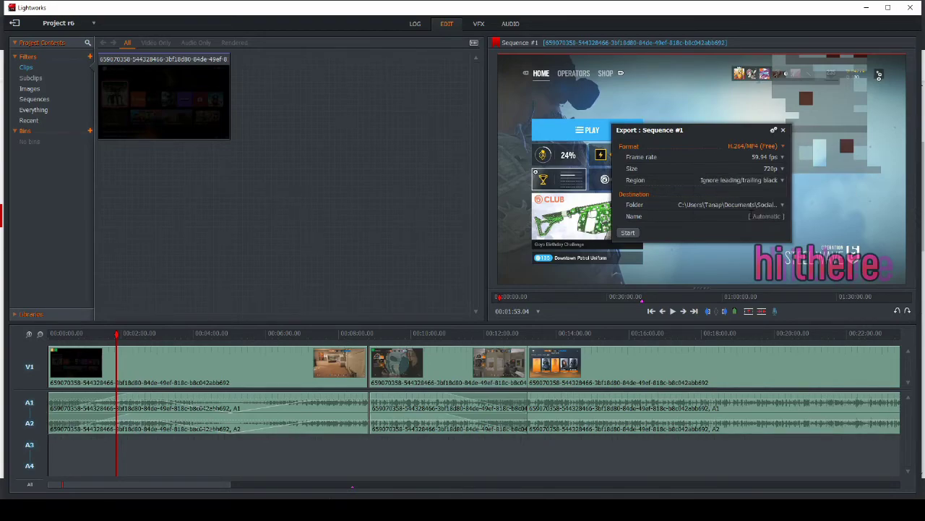
- Name the export file wrqr and close the export settings without starting the export
click(758, 215)
text(wrqr)
key(Return)
click(783, 129)
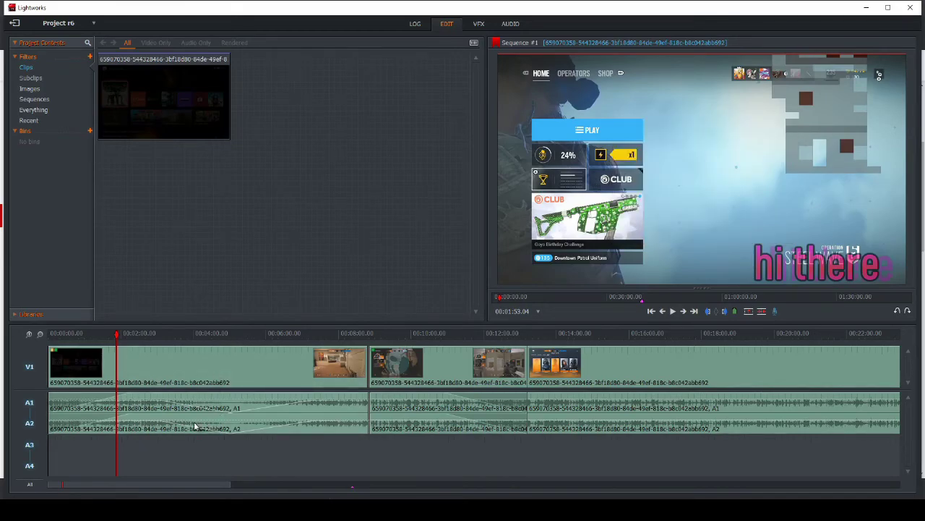